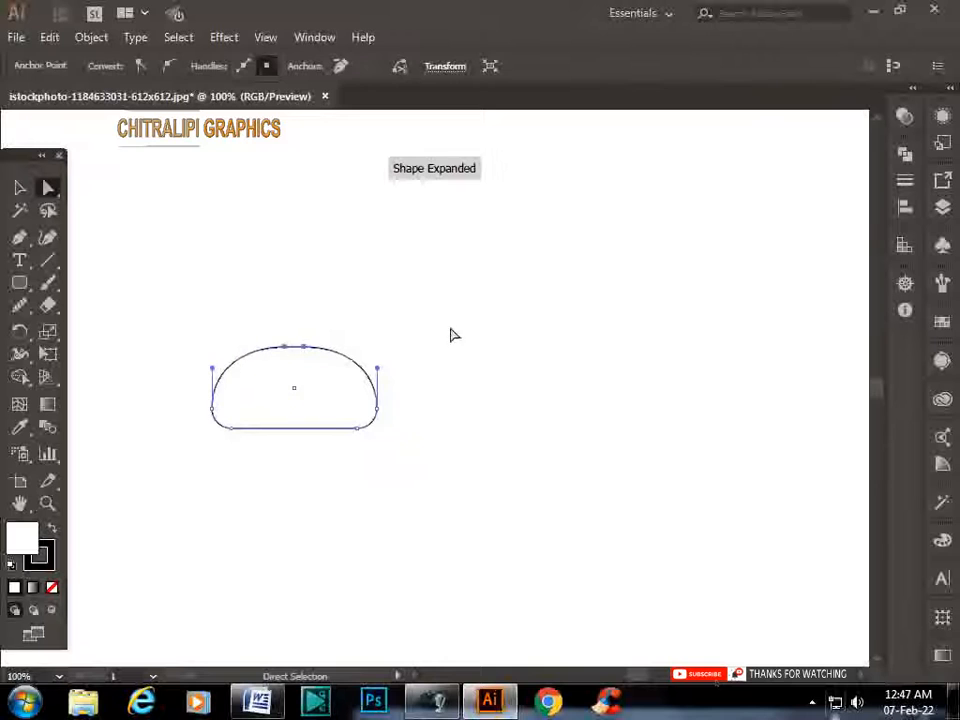
{"action": "left_click_drag", "start_coordinate": [412, 413], "coordinate": [299, 459]}
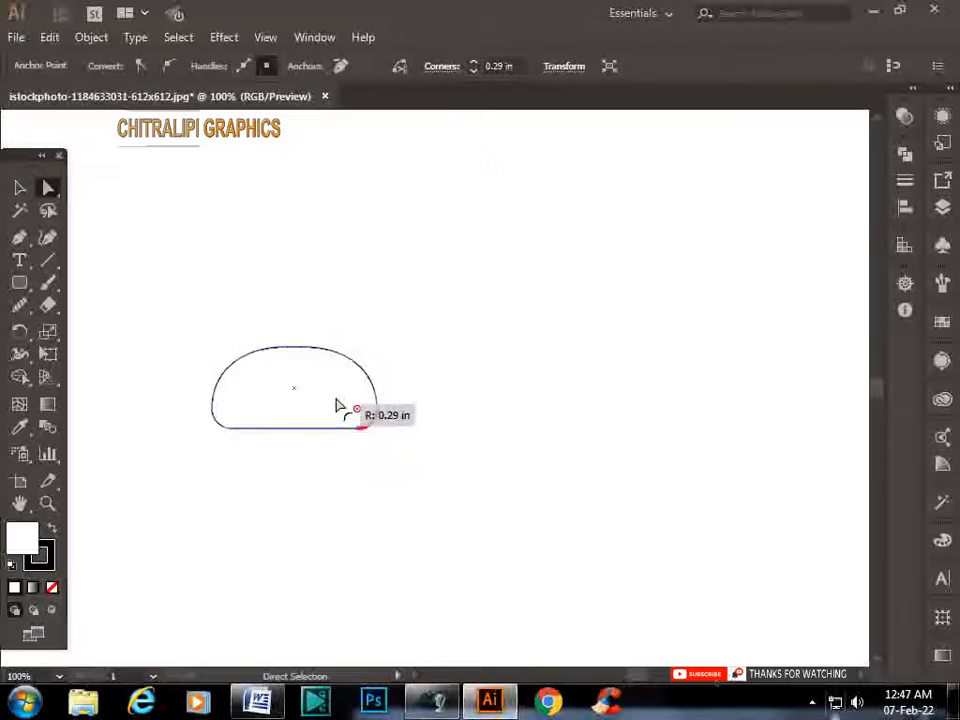
{"action": "left_click_drag", "start_coordinate": [355, 402], "coordinate": [433, 480]}
{"action": "key", "text": "ctrl+z"}
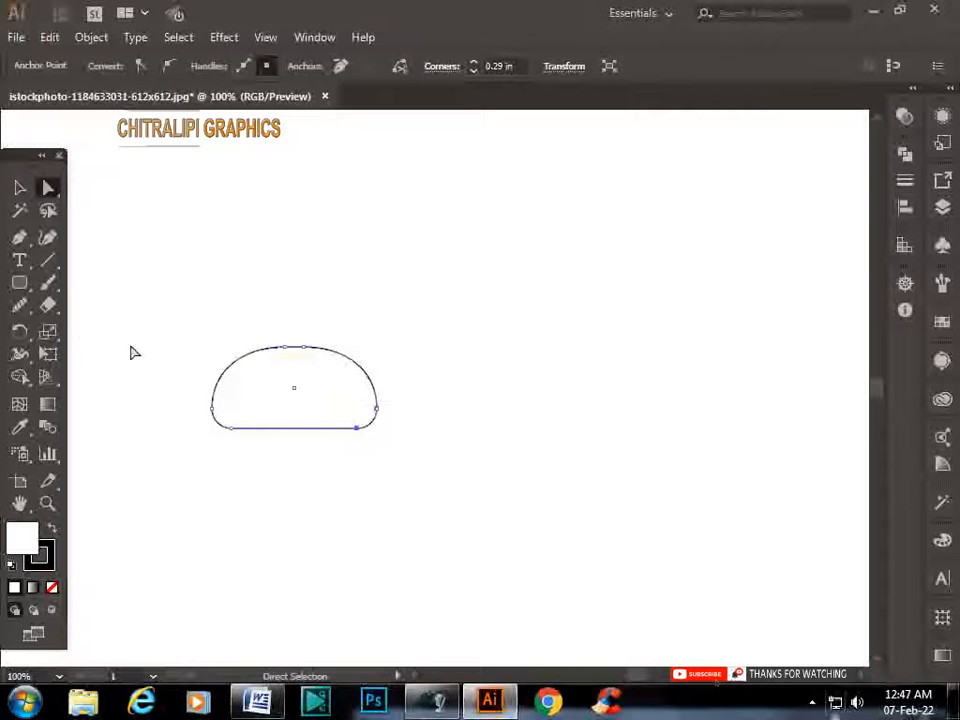
- Raise the top edge of the dome-shaped bun slightly so the dome is taller
{"action": "left_click", "coordinate": [322, 314]}
{"action": "left_click", "coordinate": [305, 349]}
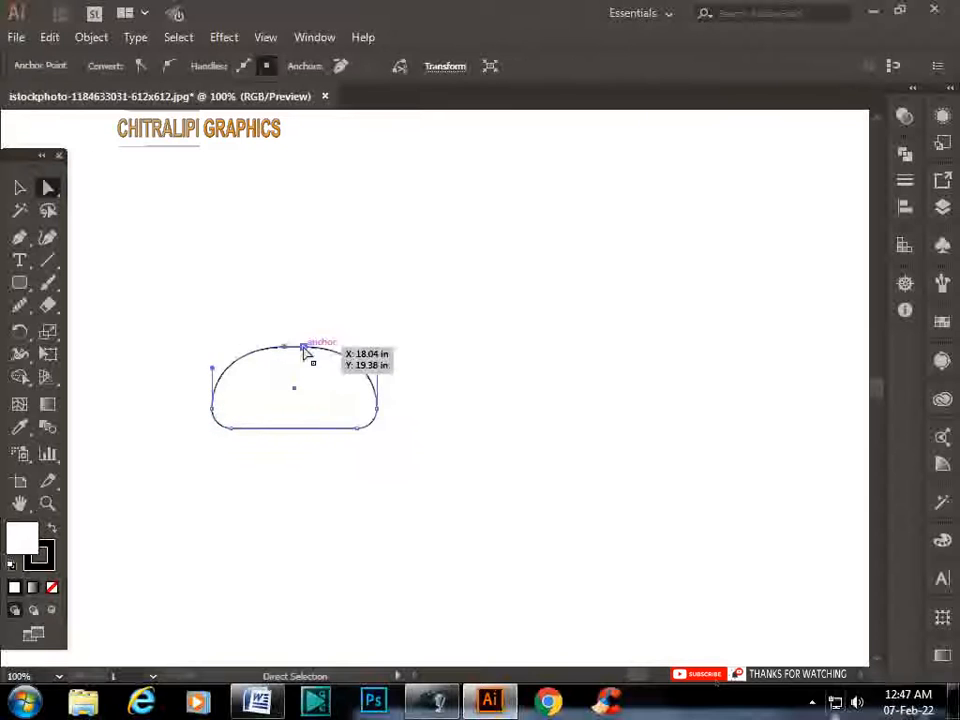
{"action": "left_click_drag", "start_coordinate": [294, 354], "coordinate": [290, 339]}
{"action": "left_click", "coordinate": [389, 325]}
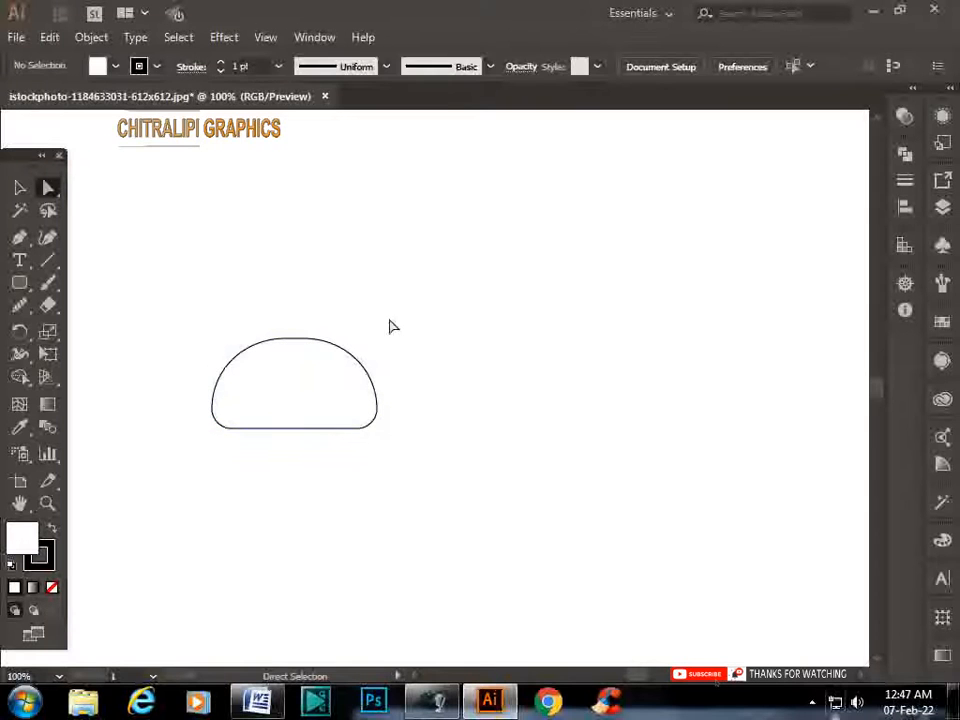
- Smooth the bun's outline along its dome, sides and bottom edge with the Smooth tool
{"action": "left_click_drag", "start_coordinate": [418, 377], "coordinate": [360, 430]}
{"action": "left_click", "coordinate": [403, 331]}
{"action": "left_click_drag", "start_coordinate": [403, 331], "coordinate": [182, 440]}
{"action": "left_click", "coordinate": [20, 306]}
{"action": "left_click_drag", "start_coordinate": [316, 340], "coordinate": [247, 350]}
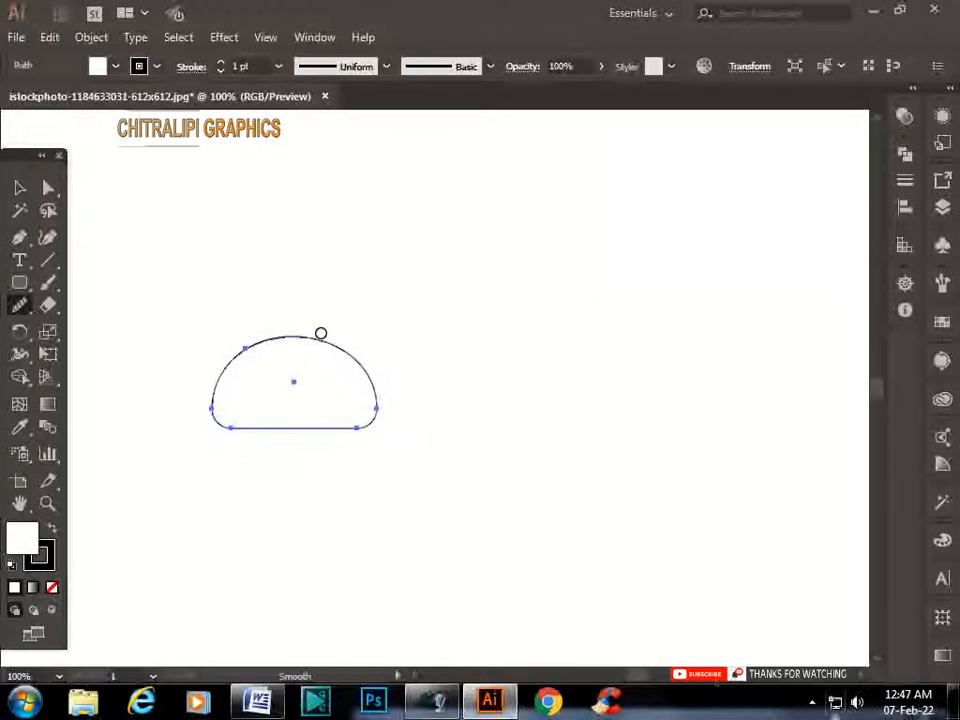
{"action": "left_click_drag", "start_coordinate": [223, 391], "coordinate": [228, 378]}
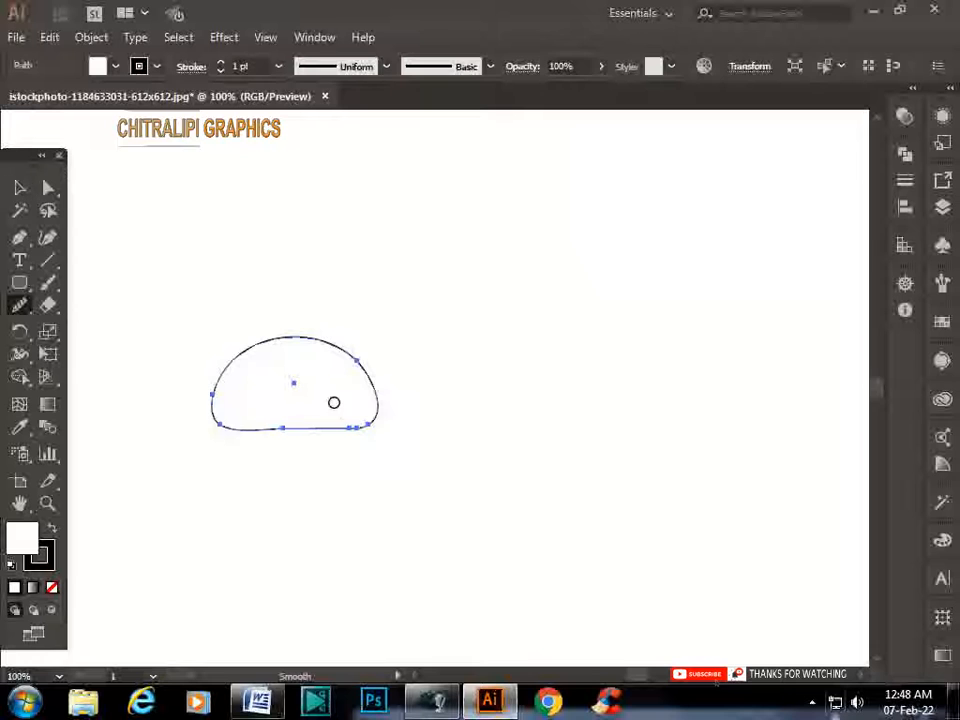
- Cut the smoothed top bun shape from the artboard to the clipboard
{"action": "left_click", "coordinate": [48, 187]}
{"action": "left_click", "coordinate": [19, 187]}
{"action": "left_click", "coordinate": [371, 347]}
{"action": "left_click_drag", "start_coordinate": [320, 406], "coordinate": [383, 364]}
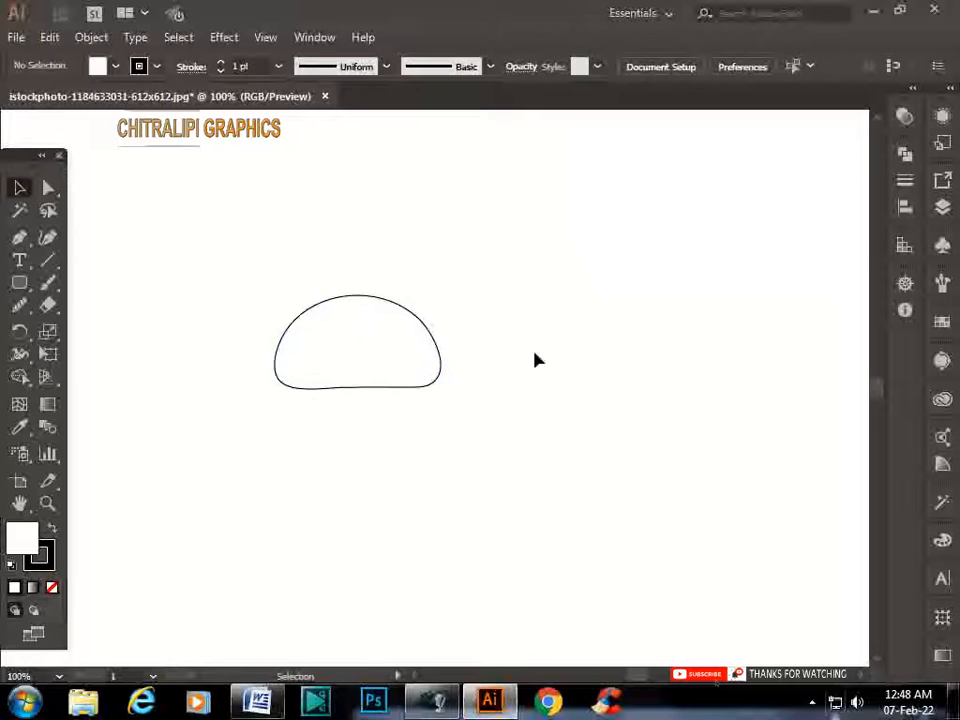
{"action": "left_click_drag", "start_coordinate": [342, 298], "coordinate": [316, 392]}
{"action": "key", "text": "ctrl+z"}
{"action": "key", "text": "ctrl+x"}
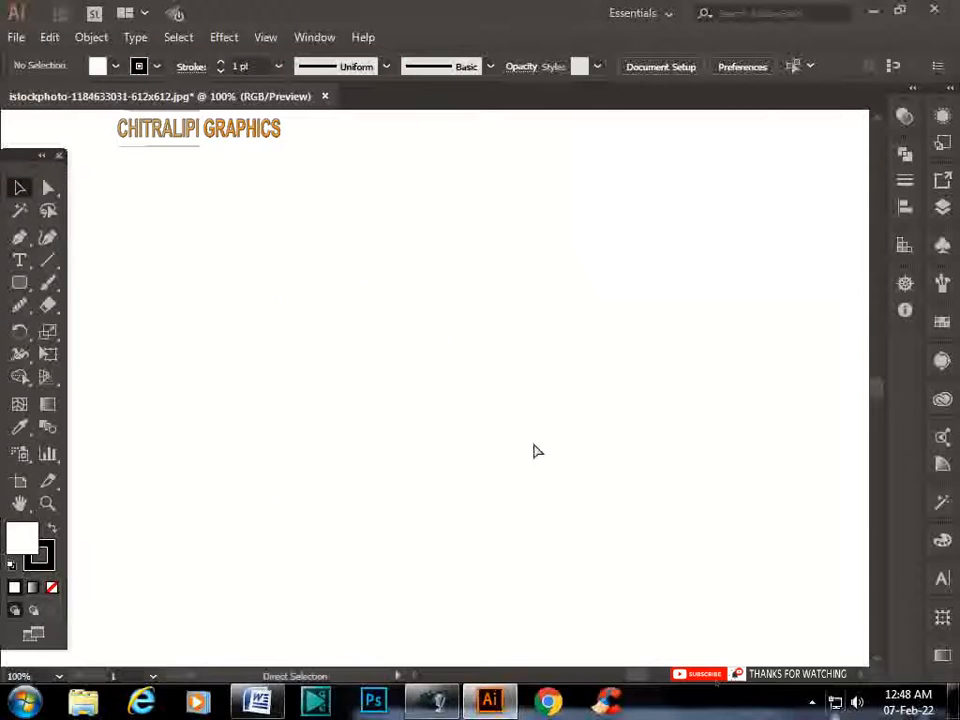
- Draw a wide, fully rounded rectangle on the empty artboard for the bottom bun and select its path
{"action": "left_click", "coordinate": [19, 282]}
{"action": "left_click", "coordinate": [130, 304]}
{"action": "left_click_drag", "start_coordinate": [242, 390], "coordinate": [394, 433]}
{"action": "left_click", "coordinate": [48, 187]}
{"action": "left_click", "coordinate": [365, 554]}
{"action": "left_click", "coordinate": [321, 434]}
{"action": "left_click", "coordinate": [325, 450]}
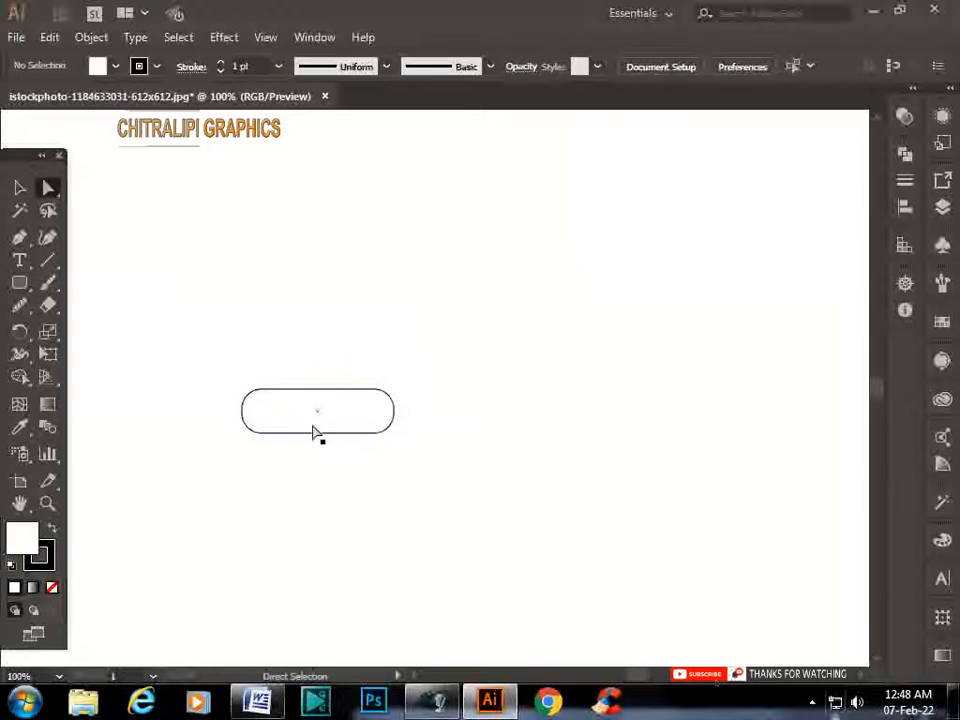
{"action": "left_click", "coordinate": [304, 433]}
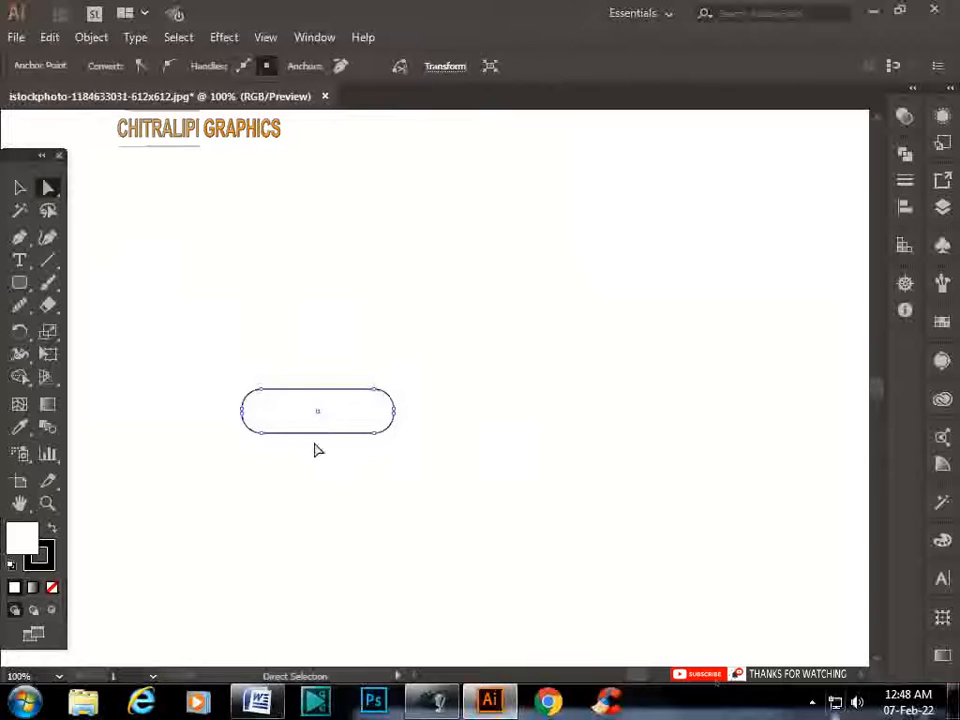
- Add an anchor point at the middle of the rounded rectangle's bottom edge and reduce the shape's height
{"action": "left_click", "coordinate": [19, 237]}
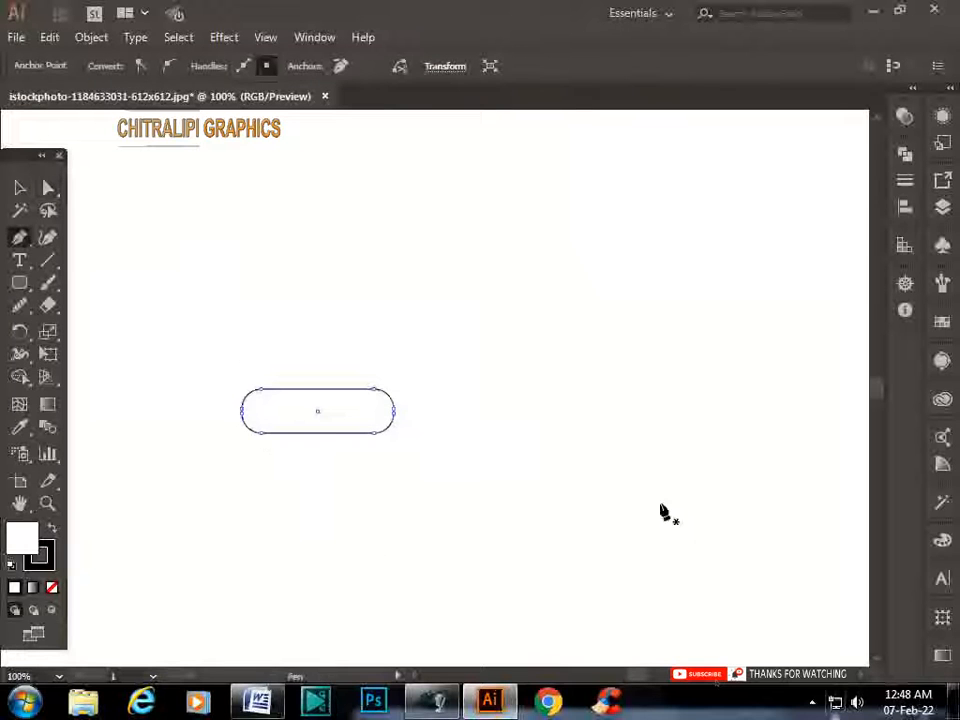
{"action": "left_click", "coordinate": [318, 434]}
{"action": "left_click", "coordinate": [20, 188]}
{"action": "left_click_drag", "start_coordinate": [374, 350], "coordinate": [258, 428]}
{"action": "left_click_drag", "start_coordinate": [318, 435], "coordinate": [312, 423]}
{"action": "left_click", "coordinate": [484, 391]}
{"action": "left_click_drag", "start_coordinate": [351, 339], "coordinate": [148, 454]}
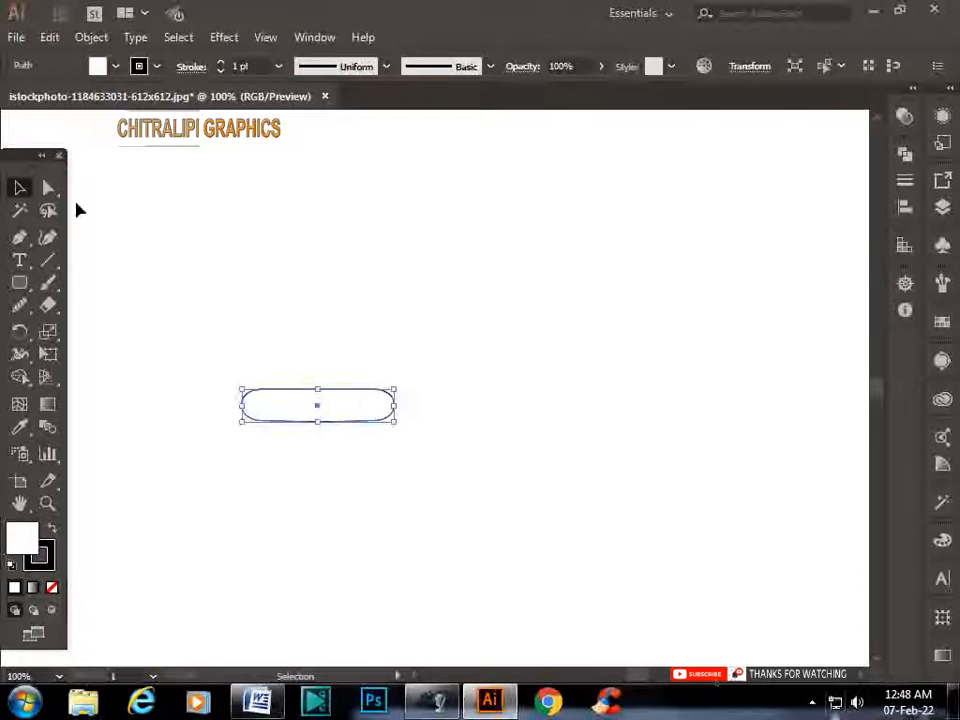
- Move the flattened rounded shape up slightly
{"action": "left_click", "coordinate": [48, 188]}
{"action": "left_click_drag", "start_coordinate": [376, 392], "coordinate": [377, 381]}
{"action": "left_click", "coordinate": [411, 366]}
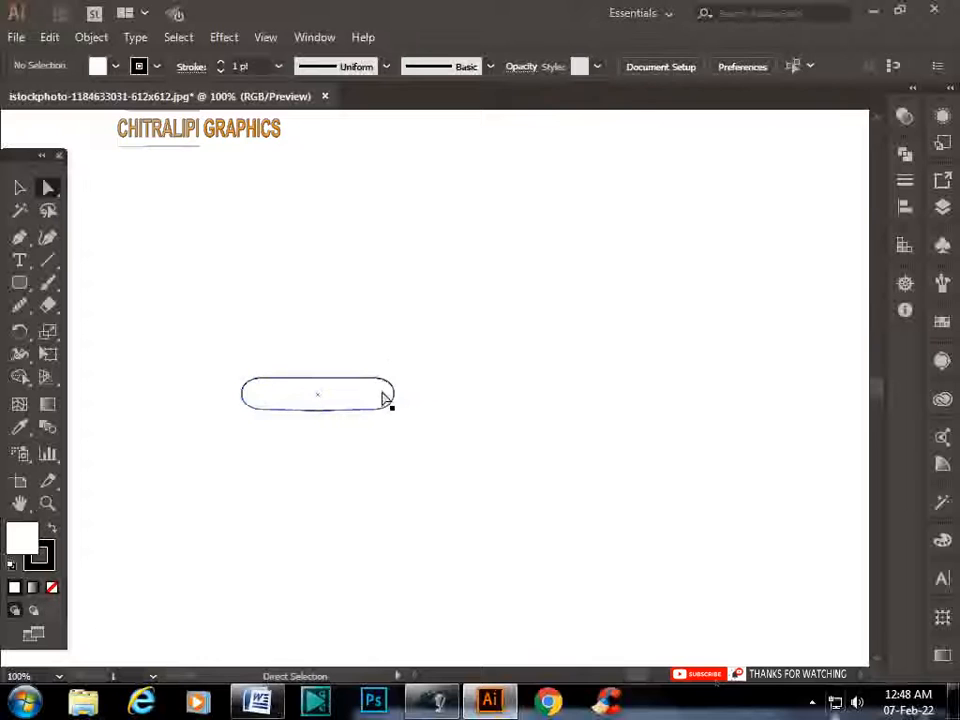
{"action": "left_click", "coordinate": [354, 395]}
{"action": "left_click", "coordinate": [447, 358]}
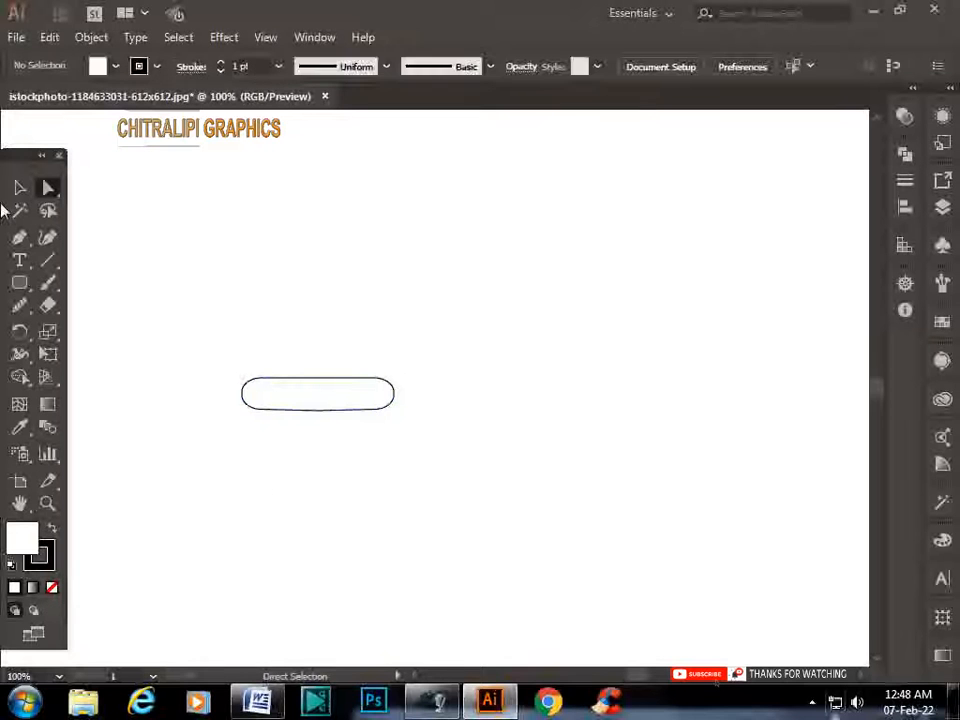
- Smooth the rounded ends of the bottom bun's outline with the Smooth tool
{"action": "left_click", "coordinate": [19, 188]}
{"action": "left_click", "coordinate": [323, 407]}
{"action": "left_click", "coordinate": [19, 305]}
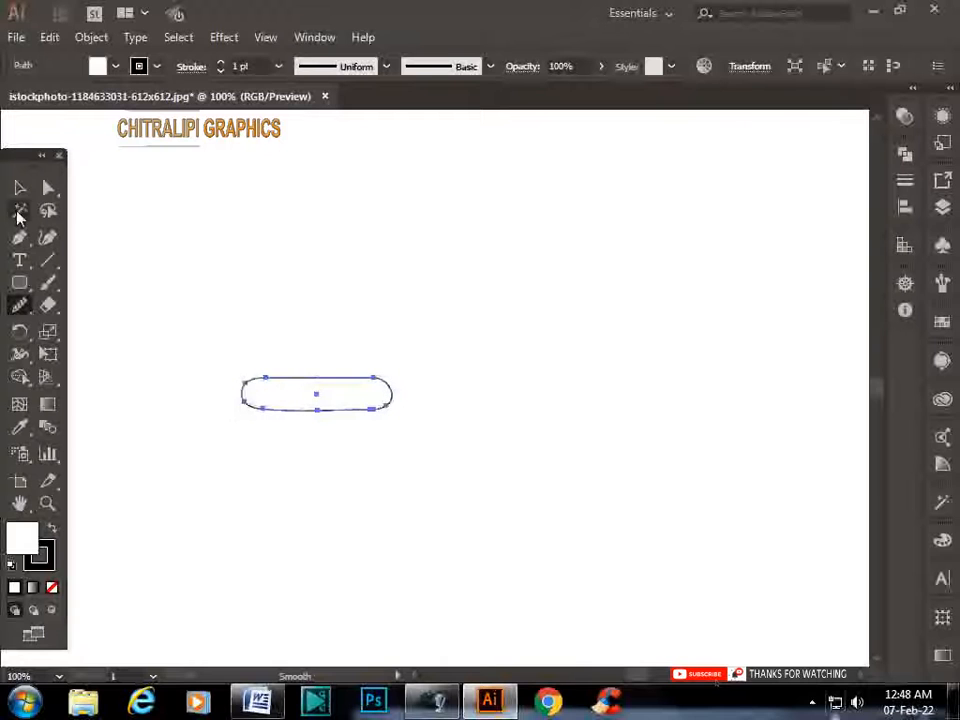
{"action": "left_click", "coordinate": [20, 187]}
{"action": "left_click", "coordinate": [595, 362]}
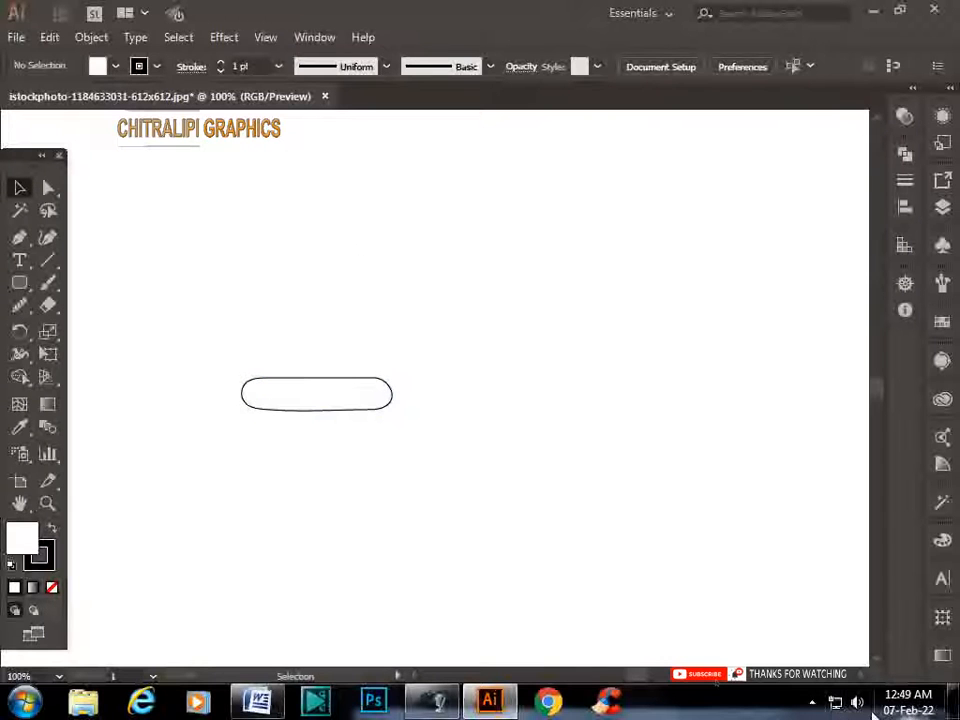
- Paste the dome-shaped top bun back and arrange it with the bottom bun
{"action": "key", "text": "ctrl+v"}
{"action": "left_click_drag", "start_coordinate": [399, 342], "coordinate": [337, 326]}
{"action": "left_click", "coordinate": [396, 292]}
{"action": "left_click", "coordinate": [353, 456]}
{"action": "left_click", "coordinate": [317, 395]}
{"action": "left_click_drag", "start_coordinate": [317, 378], "coordinate": [322, 420]}
- Select both bun halves and remove them from the artboard
{"action": "left_click", "coordinate": [343, 423]}
{"action": "left_click", "coordinate": [343, 400]}
{"action": "left_click", "coordinate": [435, 358]}
{"action": "left_click", "coordinate": [320, 400]}
{"action": "left_click", "coordinate": [236, 300]}
{"action": "left_click_drag", "start_coordinate": [493, 296], "coordinate": [350, 476]}
{"action": "key", "text": "Delete"}
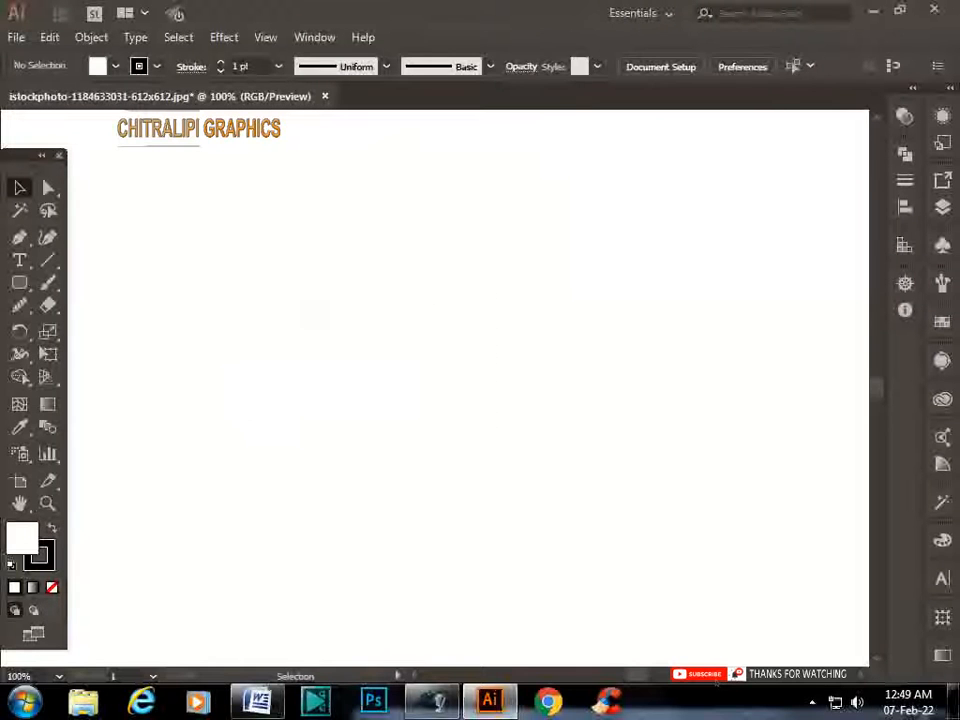
- Draw a wide rounded rectangle for the patty and a thinner, narrower one directly on top of it
{"action": "left_click", "coordinate": [19, 282]}
{"action": "left_click_drag", "start_coordinate": [252, 359], "coordinate": [387, 382]}
{"action": "mouse_move", "coordinate": [270, 351]}
{"action": "left_mouse_down"}
{"action": "mouse_move", "coordinate": [387, 352]}
{"action": "mouse_move", "coordinate": [365, 357]}
{"action": "left_mouse_up"}
{"action": "left_click", "coordinate": [454, 355], "text": "ctrl"}
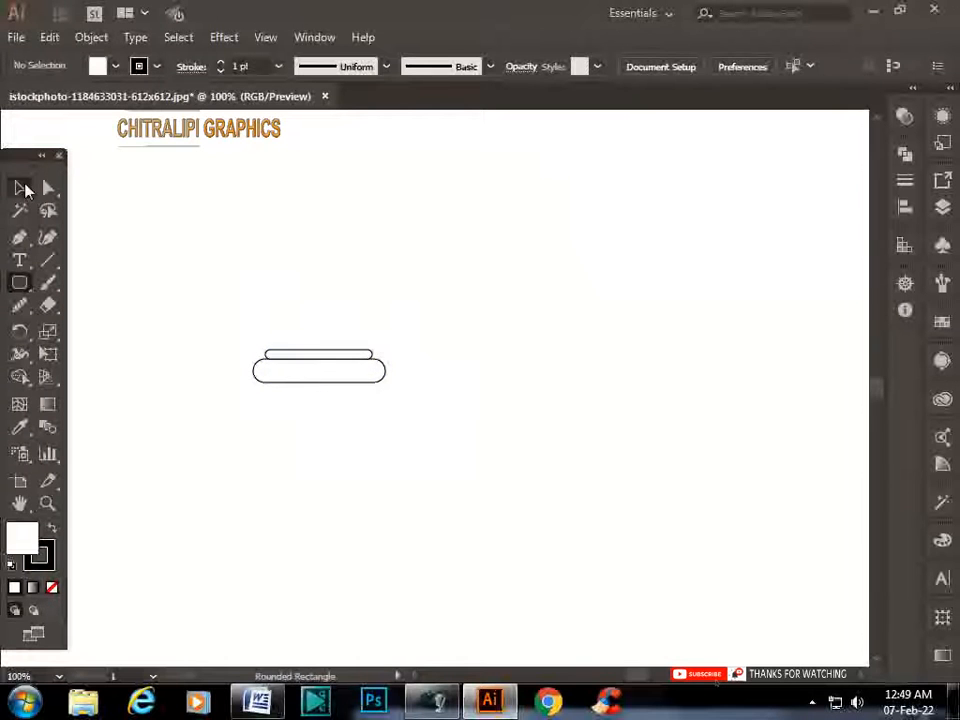
{"action": "left_click", "coordinate": [21, 189]}
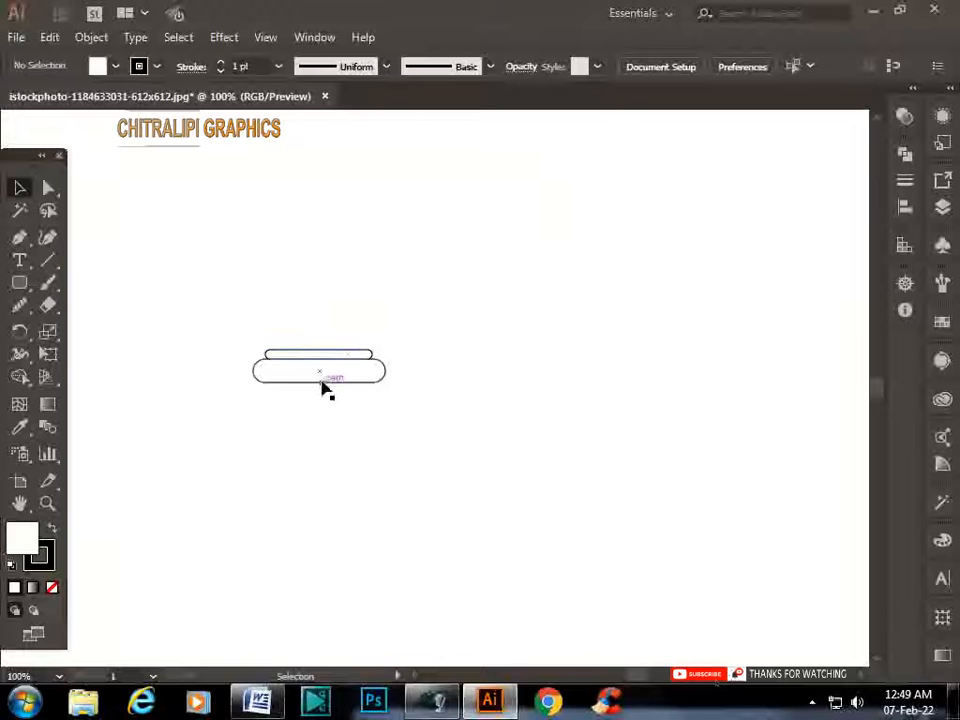
- Draw a cheese slice with two curved sides meeting at a downward point using the Pen tool, and place it over the patty
{"action": "left_click", "coordinate": [19, 236]}
{"action": "left_click_drag", "start_coordinate": [319, 305], "coordinate": [391, 358]}
{"action": "left_click_drag", "start_coordinate": [453, 304], "coordinate": [488, 307]}
{"action": "left_click", "coordinate": [454, 305]}
{"action": "left_click", "coordinate": [319, 305]}
{"action": "left_click", "coordinate": [20, 189]}
{"action": "left_click_drag", "start_coordinate": [418, 328], "coordinate": [322, 386]}
{"action": "left_click", "coordinate": [413, 450]}
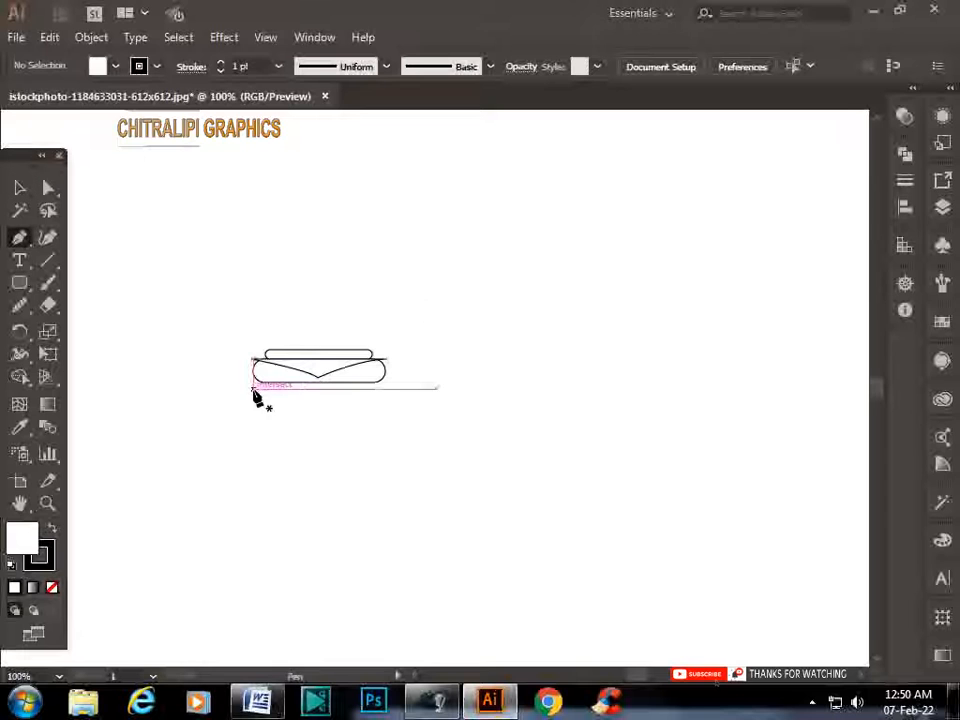
- Draw a wavy lettuce leaf beneath the patty with the Pen tool
{"action": "mouse_move", "coordinate": [254, 397]}
{"action": "left_mouse_down"}
{"action": "mouse_move", "coordinate": [315, 401]}
{"action": "mouse_move", "coordinate": [315, 388]}
{"action": "mouse_move", "coordinate": [340, 405]}
{"action": "mouse_move", "coordinate": [418, 399]}
{"action": "mouse_move", "coordinate": [394, 386]}
{"action": "mouse_move", "coordinate": [340, 393]}
{"action": "mouse_move", "coordinate": [409, 386]}
{"action": "mouse_move", "coordinate": [319, 397]}
{"action": "left_mouse_up"}
{"action": "key", "text": "v"}
{"action": "left_click_drag", "start_coordinate": [376, 385], "coordinate": [390, 387]}
{"action": "key", "text": "ctrl+z"}
{"action": "left_click", "coordinate": [538, 444]}
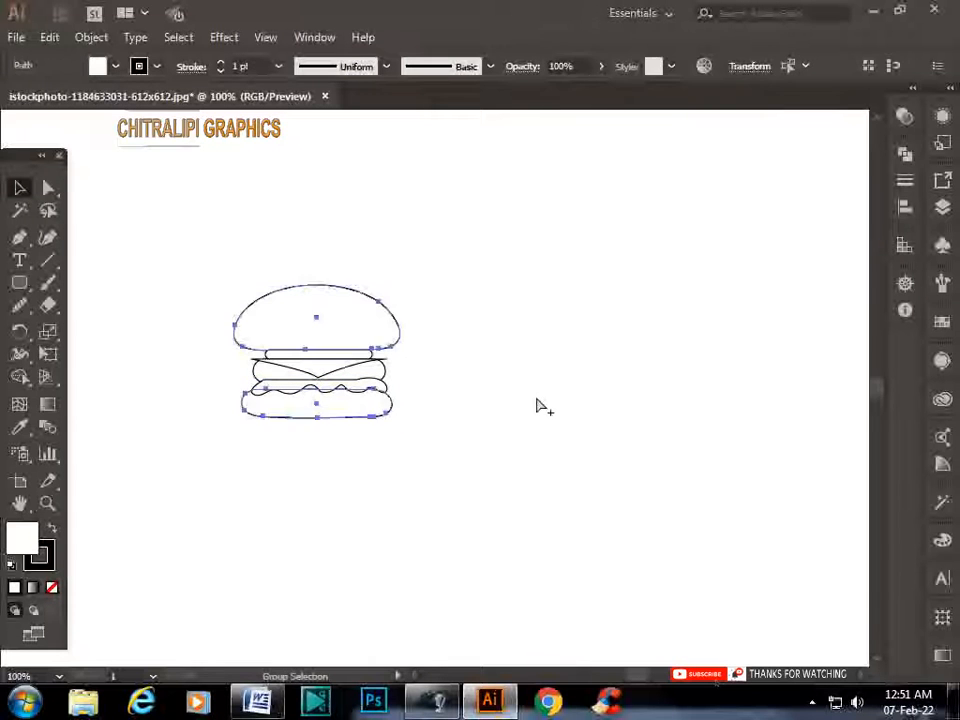
- Nudge the bottom bun upward so it tucks further under the lettuce
{"action": "left_click", "coordinate": [484, 387]}
{"action": "left_click", "coordinate": [358, 309]}
{"action": "left_click", "coordinate": [343, 416]}
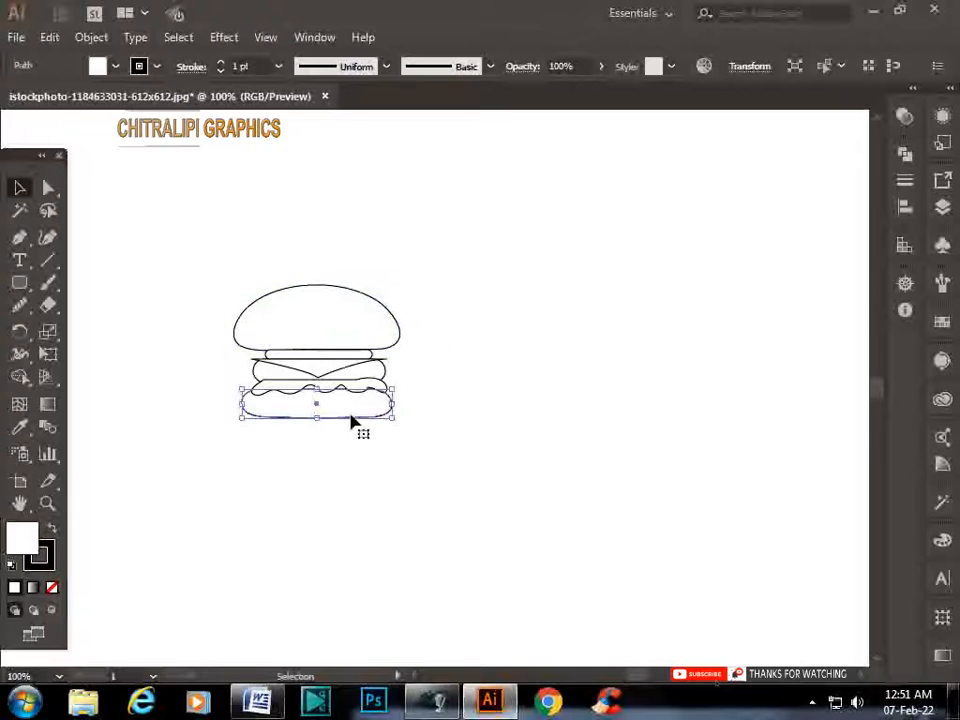
{"action": "key", "text": "Up"}
{"action": "key", "text": "Up"}
{"action": "key", "text": "Up"}
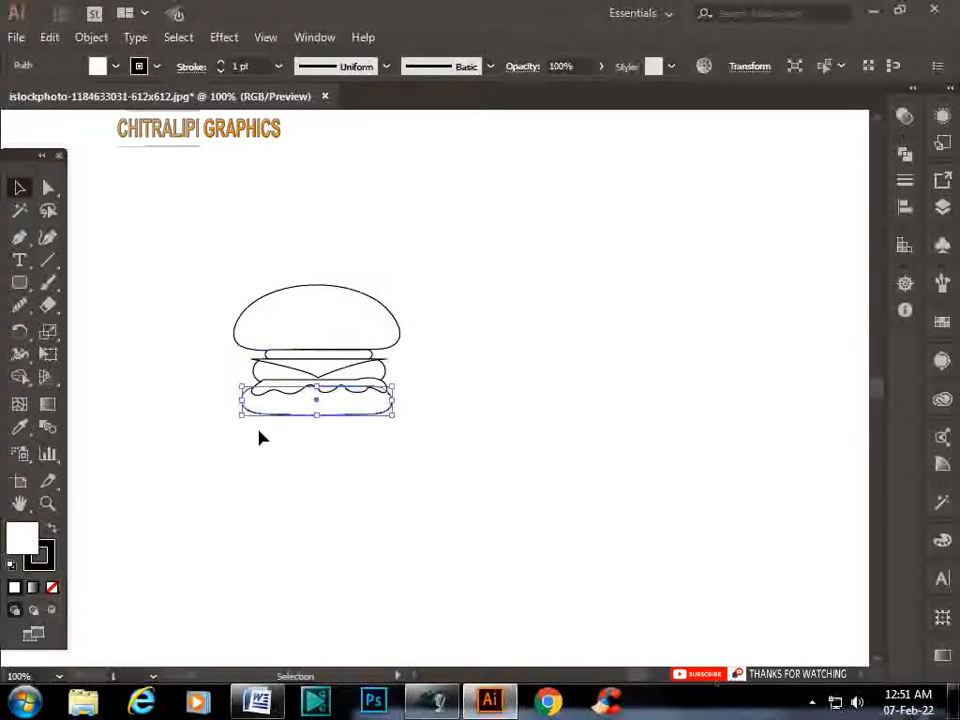
- Reduce the bottom bun's height and narrow its width
{"action": "left_click_drag", "start_coordinate": [317, 421], "coordinate": [317, 410]}
{"action": "left_click", "coordinate": [302, 401]}
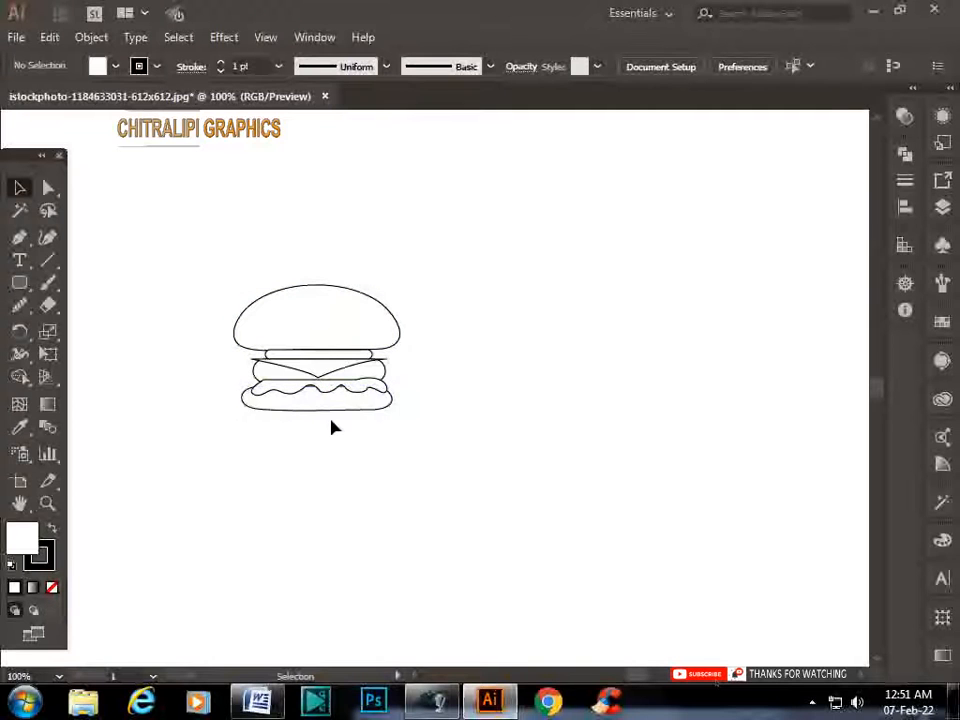
{"action": "left_click", "coordinate": [287, 412]}
{"action": "left_click_drag", "start_coordinate": [246, 399], "coordinate": [258, 398]}
{"action": "left_click", "coordinate": [396, 425]}
- Scale the top bun down to slightly narrower than the patty and shift the bottom bun up under the lettuce
{"action": "left_click", "coordinate": [322, 311]}
{"action": "left_click_drag", "start_coordinate": [399, 285], "coordinate": [321, 392]}
{"action": "left_click", "coordinate": [410, 285]}
{"action": "left_click", "coordinate": [482, 394]}
{"action": "left_click_drag", "start_coordinate": [482, 394], "coordinate": [294, 482]}
{"action": "left_click_drag", "start_coordinate": [319, 390], "coordinate": [319, 379]}
{"action": "left_click", "coordinate": [476, 343]}
- Move the top bun down so it rests on the thin layer above the patty
{"action": "left_click", "coordinate": [343, 336]}
{"action": "left_click_drag", "start_coordinate": [343, 336], "coordinate": [362, 390]}
{"action": "left_click", "coordinate": [632, 371]}
{"action": "key", "text": "ctrl+plus"}
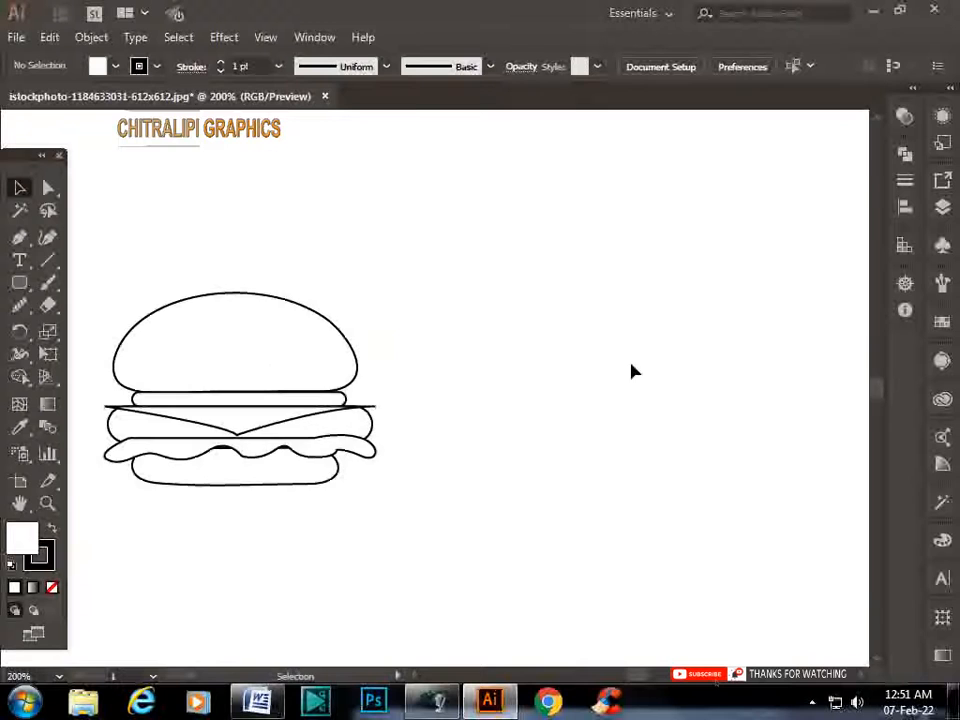
{"action": "left_click_drag", "start_coordinate": [350, 504], "coordinate": [450, 469]}
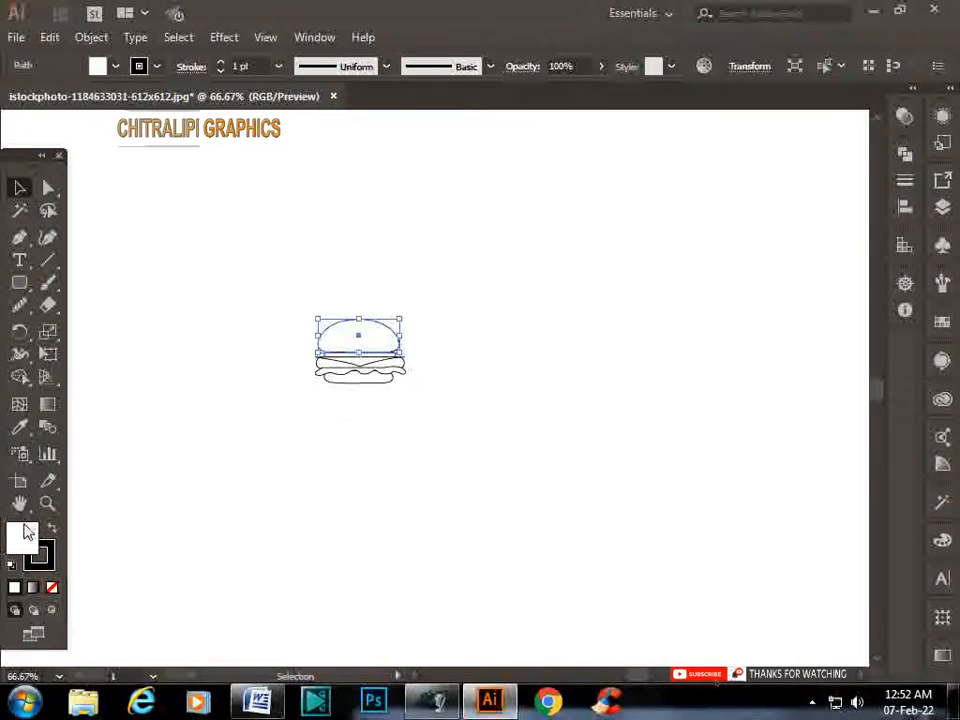
- Fill the top bun with the web-safe light orange closest to F9D37D
{"action": "double_click", "coordinate": [22, 537]}
{"action": "left_click", "coordinate": [478, 189]}
{"action": "left_click", "coordinate": [491, 197]}
{"action": "left_click_drag", "start_coordinate": [697, 396], "coordinate": [708, 371]}
{"action": "mouse_move", "coordinate": [600, 182]}
{"action": "left_mouse_down"}
{"action": "mouse_move", "coordinate": [571, 205]}
{"action": "mouse_move", "coordinate": [536, 167]}
{"action": "mouse_move", "coordinate": [547, 165]}
{"action": "left_mouse_up"}
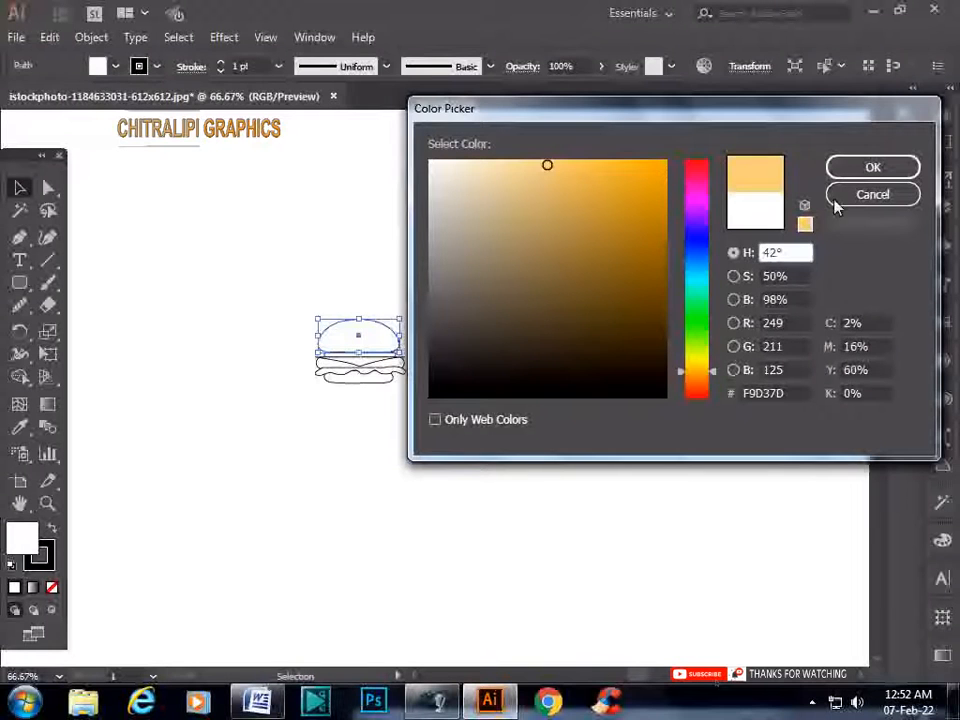
{"action": "left_click", "coordinate": [805, 224]}
{"action": "left_click", "coordinate": [873, 167]}
{"action": "left_click", "coordinate": [349, 420]}
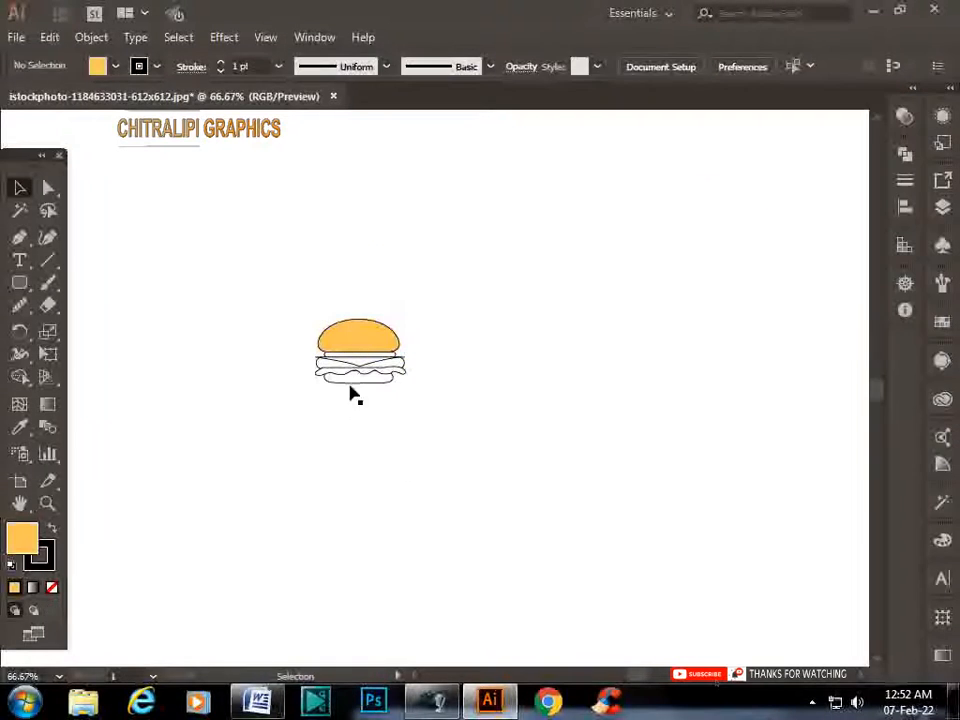
- Copy the top bun's orange fill to the bottom bun with the Eyedropper
{"action": "left_click", "coordinate": [378, 392]}
{"action": "left_click", "coordinate": [19, 427]}
{"action": "left_click", "coordinate": [362, 334]}
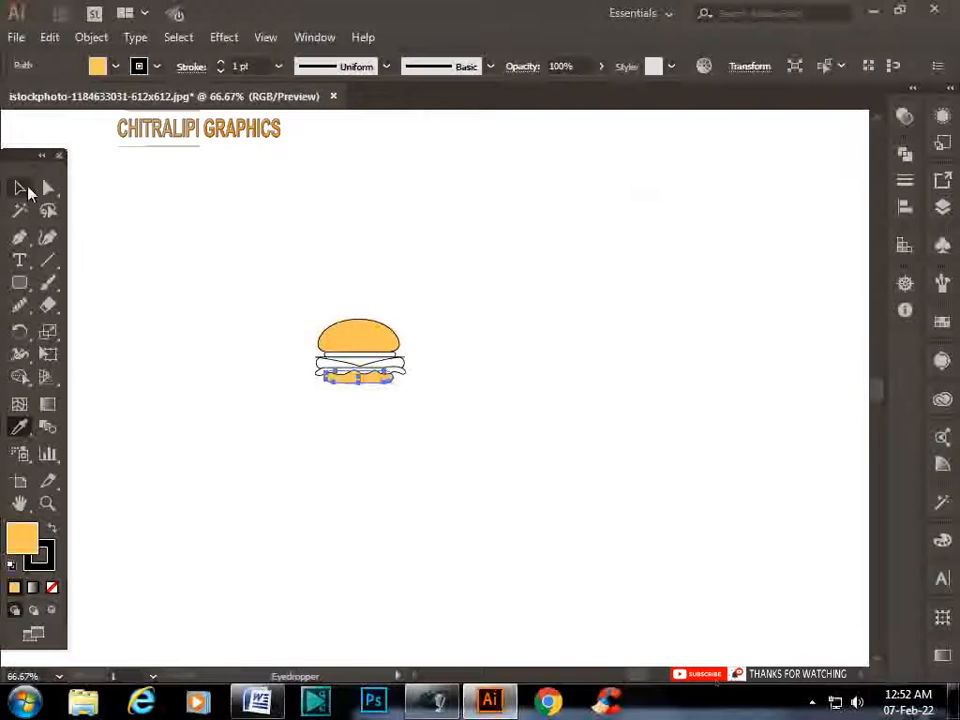
- Fill the lettuce with the web-safe green closest to 54C121
{"action": "left_click", "coordinate": [48, 190]}
{"action": "left_click", "coordinate": [237, 270]}
{"action": "left_click", "coordinate": [409, 377]}
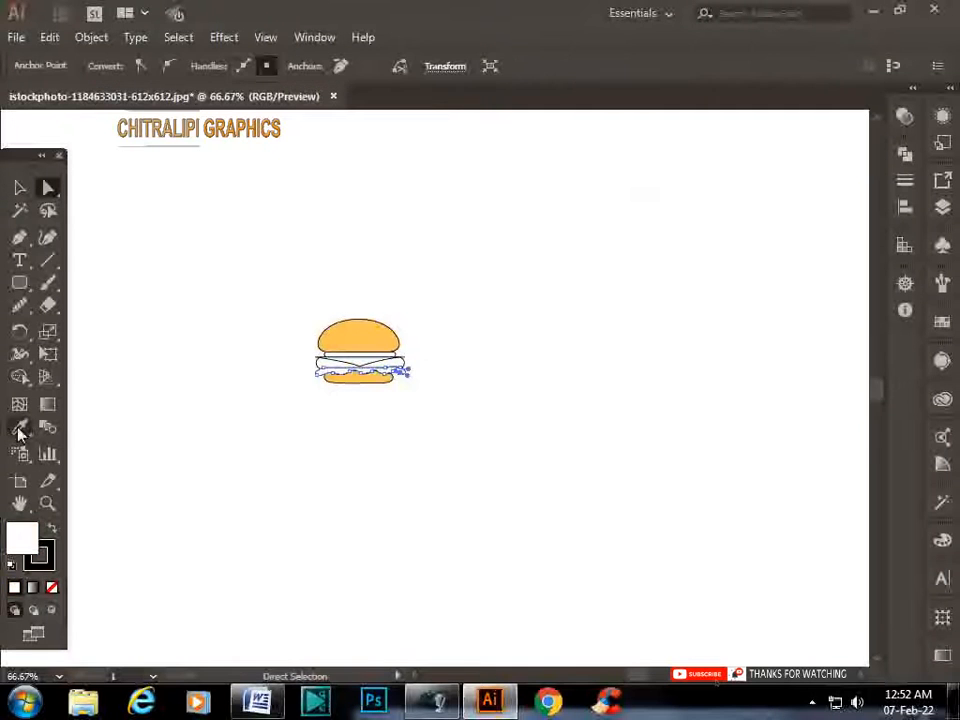
{"action": "double_click", "coordinate": [22, 535]}
{"action": "left_click", "coordinate": [641, 208]}
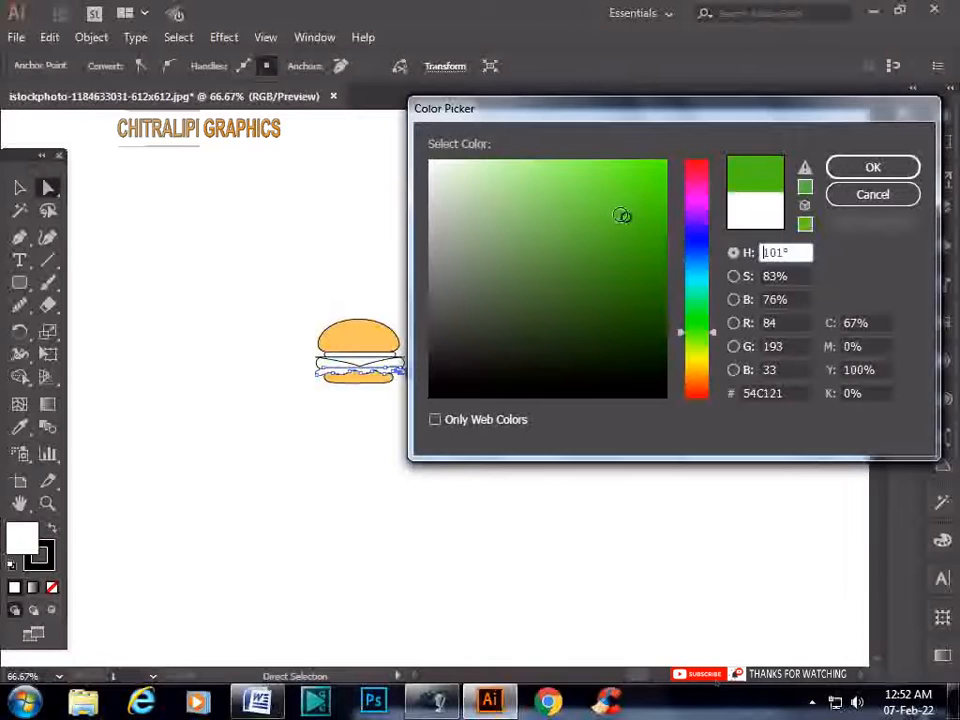
{"action": "left_click", "coordinate": [805, 227]}
{"action": "left_click", "coordinate": [879, 172]}
{"action": "left_click", "coordinate": [396, 381]}
- Fill the cheese slice with the web-safe yellow closest to FFE000
{"action": "left_click", "coordinate": [398, 358]}
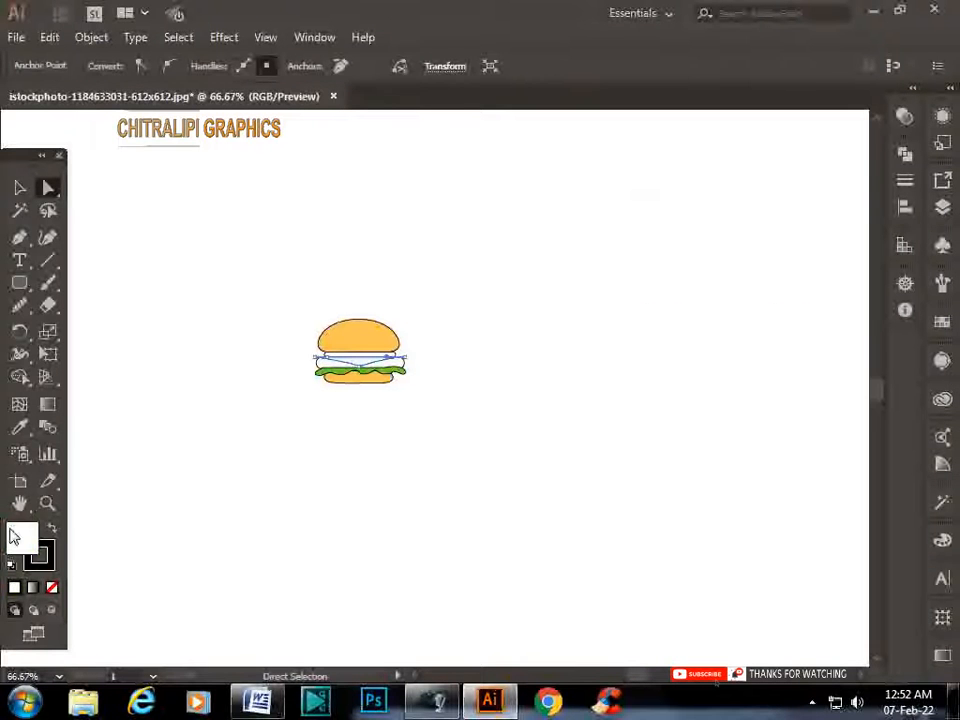
{"action": "double_click", "coordinate": [18, 550]}
{"action": "left_click", "coordinate": [700, 367]}
{"action": "left_click_drag", "start_coordinate": [697, 365], "coordinate": [692, 365]}
{"action": "left_click", "coordinate": [657, 186]}
{"action": "left_click", "coordinate": [614, 191]}
{"action": "left_click_drag", "start_coordinate": [655, 168], "coordinate": [707, 159]}
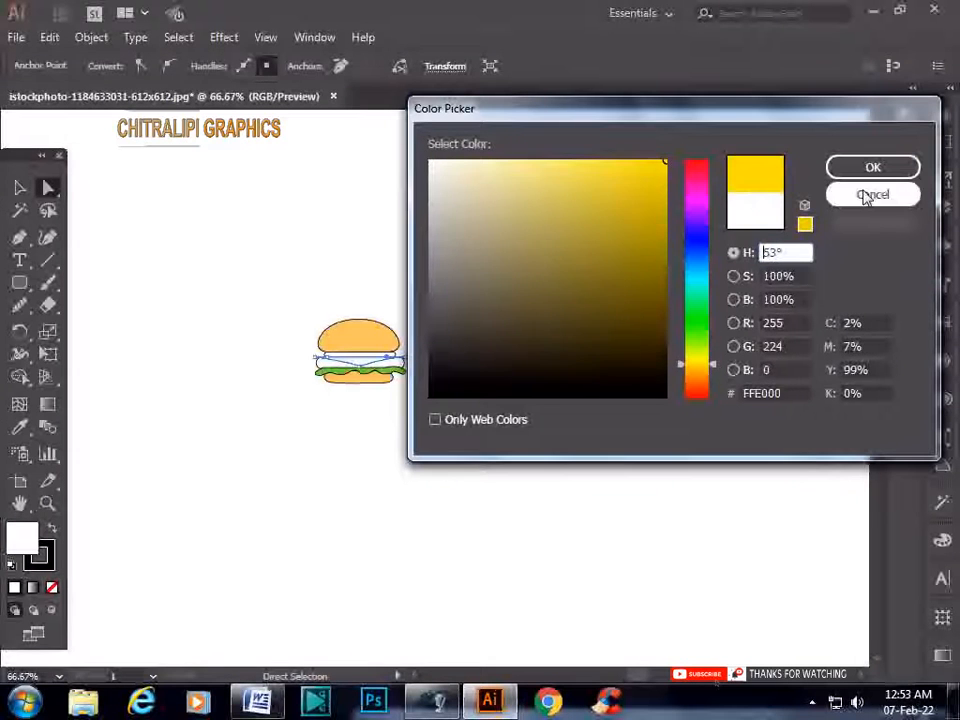
{"action": "left_click", "coordinate": [805, 224]}
{"action": "left_click", "coordinate": [873, 167]}
{"action": "left_click", "coordinate": [546, 422]}
- Fill the patty with the web-safe dark brown closest to 544A1E
{"action": "left_click", "coordinate": [398, 366]}
{"action": "left_click", "coordinate": [407, 380]}
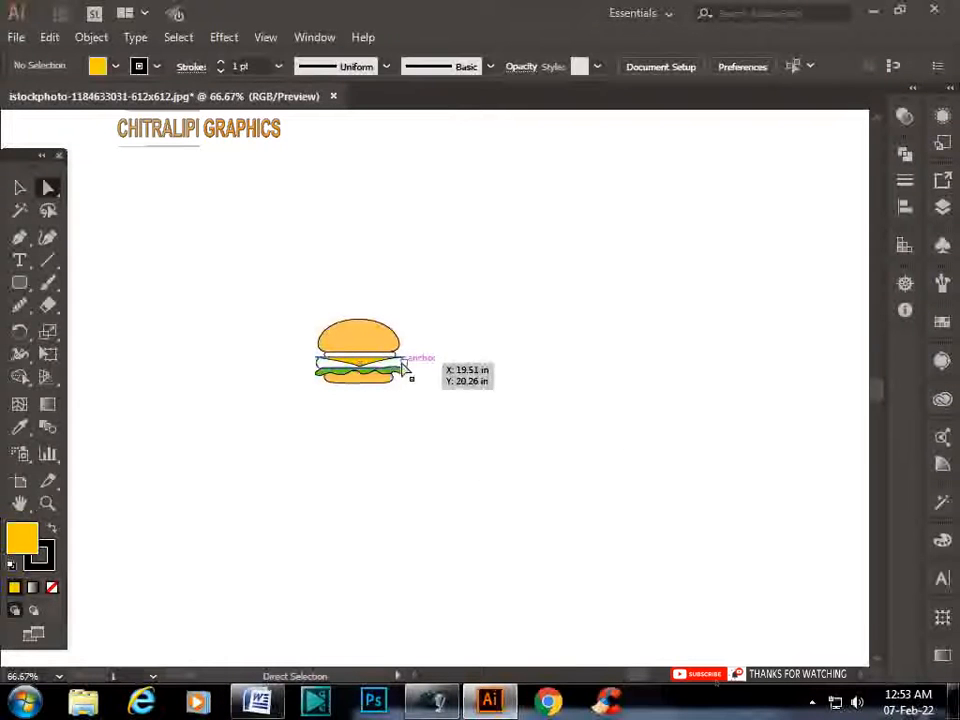
{"action": "left_click", "coordinate": [400, 362]}
{"action": "double_click", "coordinate": [25, 537]}
{"action": "left_click", "coordinate": [581, 319]}
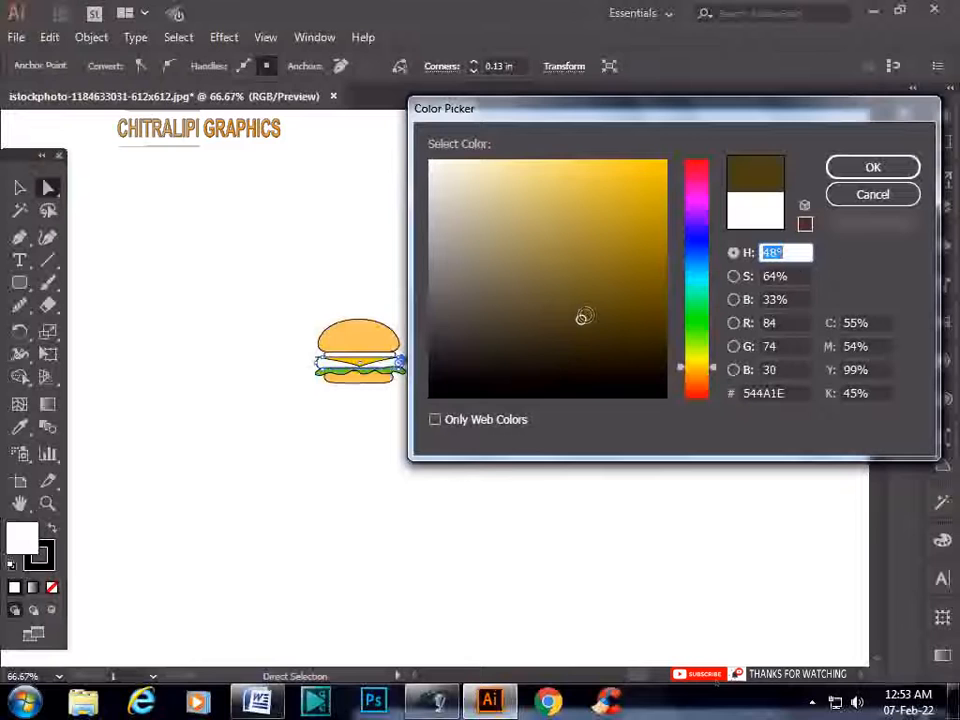
{"action": "left_click", "coordinate": [805, 224]}
{"action": "left_click", "coordinate": [873, 167]}
{"action": "left_click", "coordinate": [686, 461]}
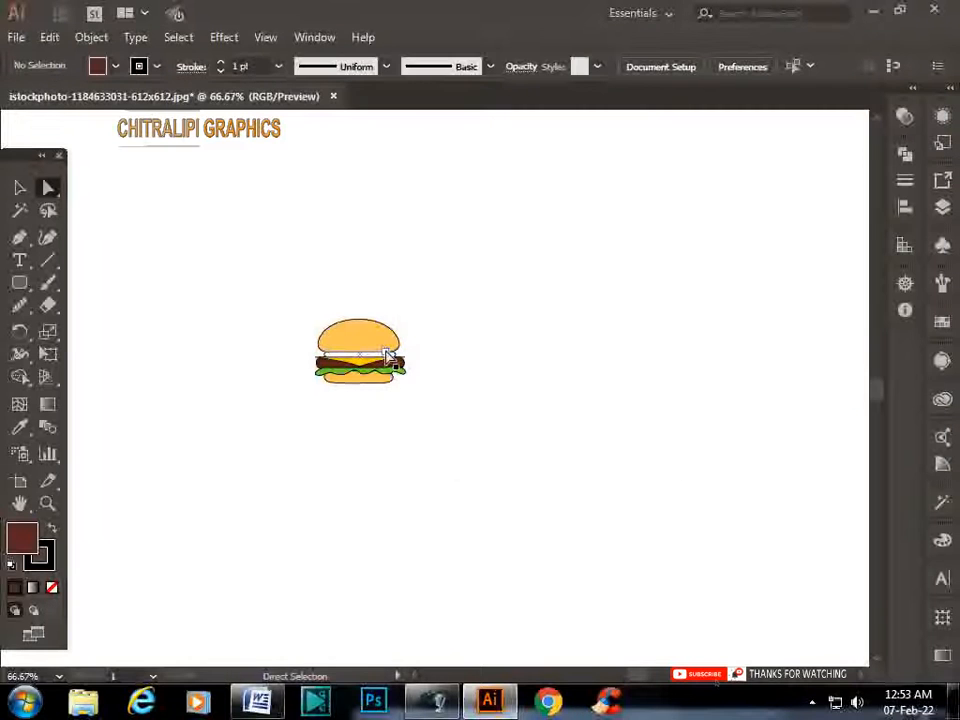
- Fill the thin tomato strip directly below the top bun with a bright red
{"action": "left_click", "coordinate": [389, 356]}
{"action": "double_click", "coordinate": [25, 537]}
{"action": "left_click", "coordinate": [676, 163]}
{"action": "left_click", "coordinate": [651, 173]}
{"action": "left_click", "coordinate": [630, 182]}
{"action": "left_click", "coordinate": [870, 167]}
{"action": "left_click", "coordinate": [664, 358]}
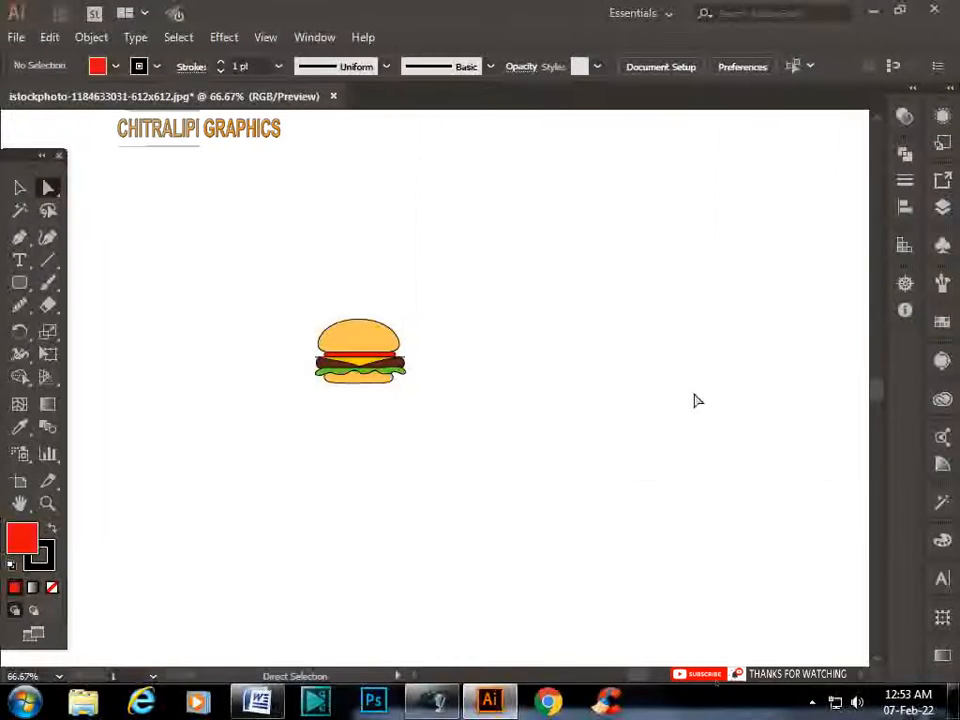
- Narrow the lettuce slightly by pulling in its right end
{"action": "key", "text": "ctrl+plus"}
{"action": "key", "text": "ctrl+plus"}
{"action": "left_click", "coordinate": [19, 187]}
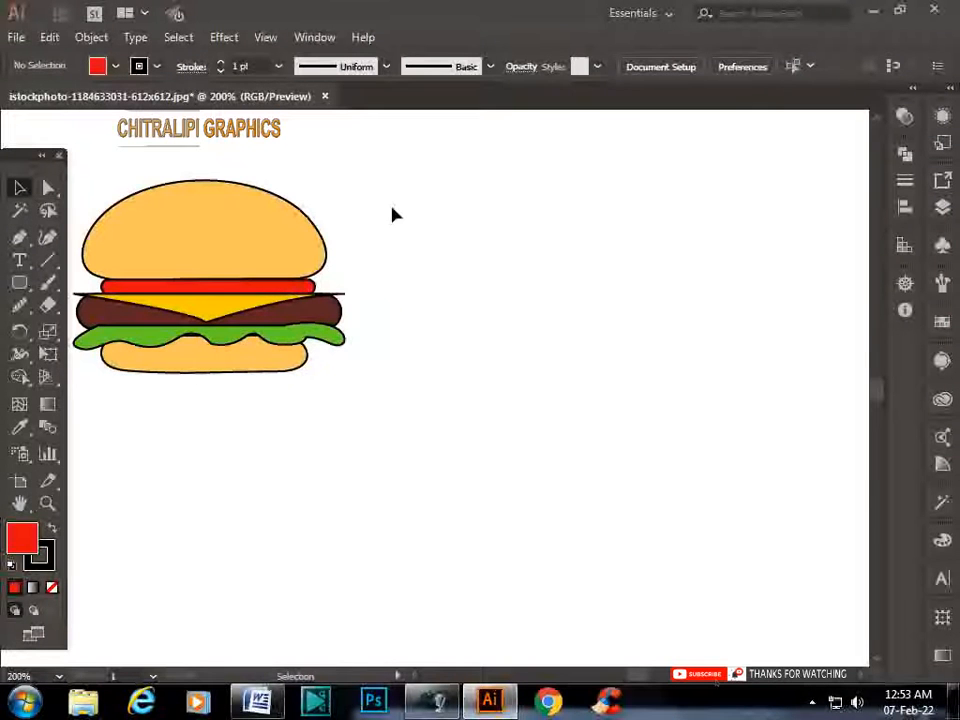
{"action": "left_click", "coordinate": [206, 229]}
{"action": "left_click", "coordinate": [651, 565]}
{"action": "key", "text": "h"}
{"action": "left_click_drag", "start_coordinate": [338, 342], "coordinate": [415, 400]}
{"action": "key", "text": "v"}
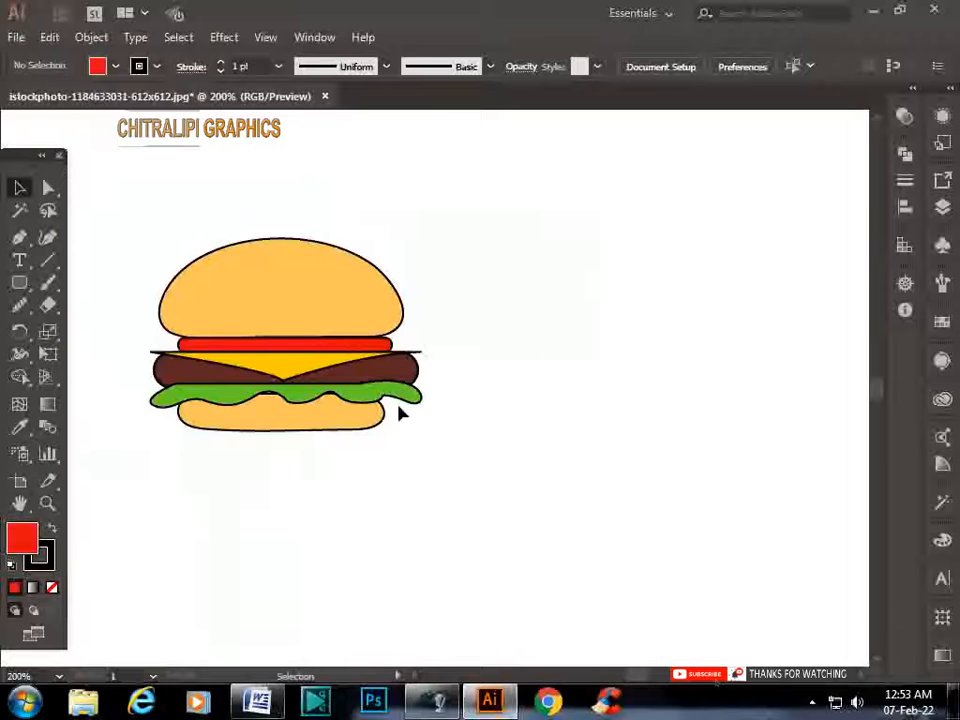
{"action": "left_click", "coordinate": [418, 400]}
- Try to narrow the tomato, cheese, patty and lettuce layers together about their centre
{"action": "left_click_drag", "start_coordinate": [461, 352], "coordinate": [355, 362]}
{"action": "left_click_drag", "start_coordinate": [366, 216], "coordinate": [596, 471]}
{"action": "left_click_drag", "start_coordinate": [436, 337], "coordinate": [410, 369]}
{"action": "left_click", "coordinate": [515, 318]}
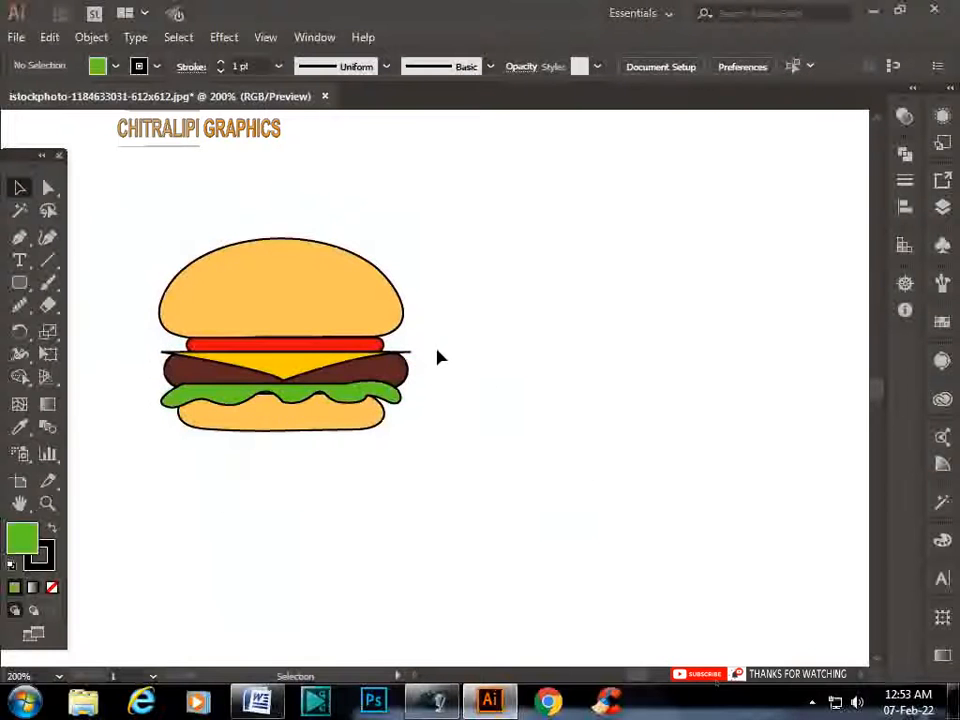
{"action": "key", "text": "ctrl+z"}
{"action": "key", "text": "ctrl+z"}
{"action": "left_click", "coordinate": [458, 330]}
- Remove the black outline from all burger shapes by setting their stroke to none
{"action": "key", "text": "ctrl+a"}
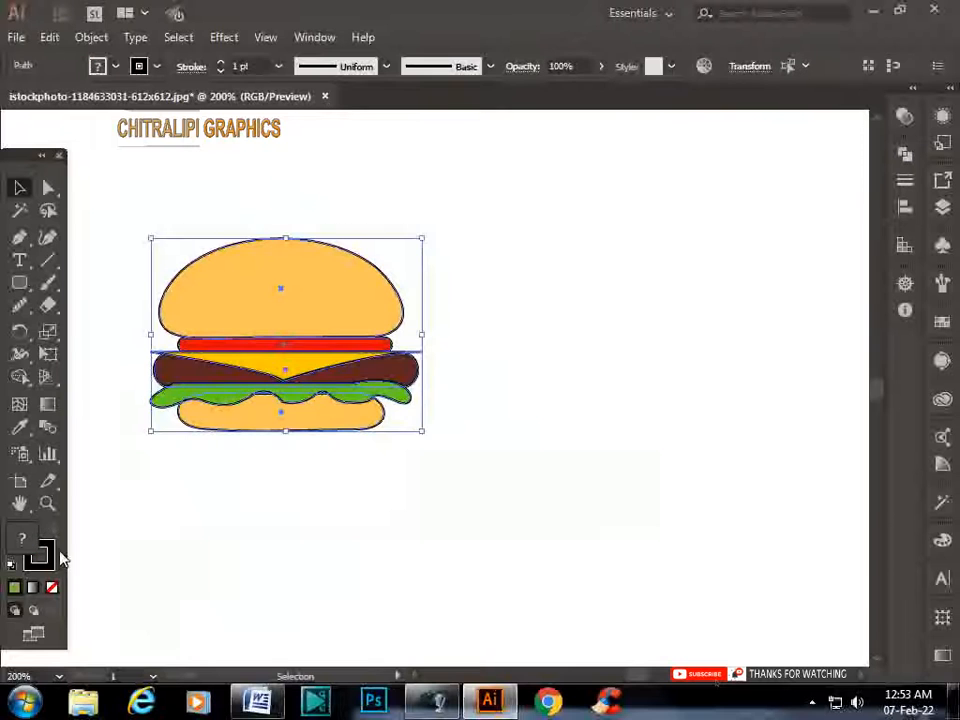
{"action": "left_click", "coordinate": [942, 540]}
{"action": "left_click", "coordinate": [717, 559]}
{"action": "left_click", "coordinate": [808, 492]}
{"action": "left_click", "coordinate": [889, 532]}
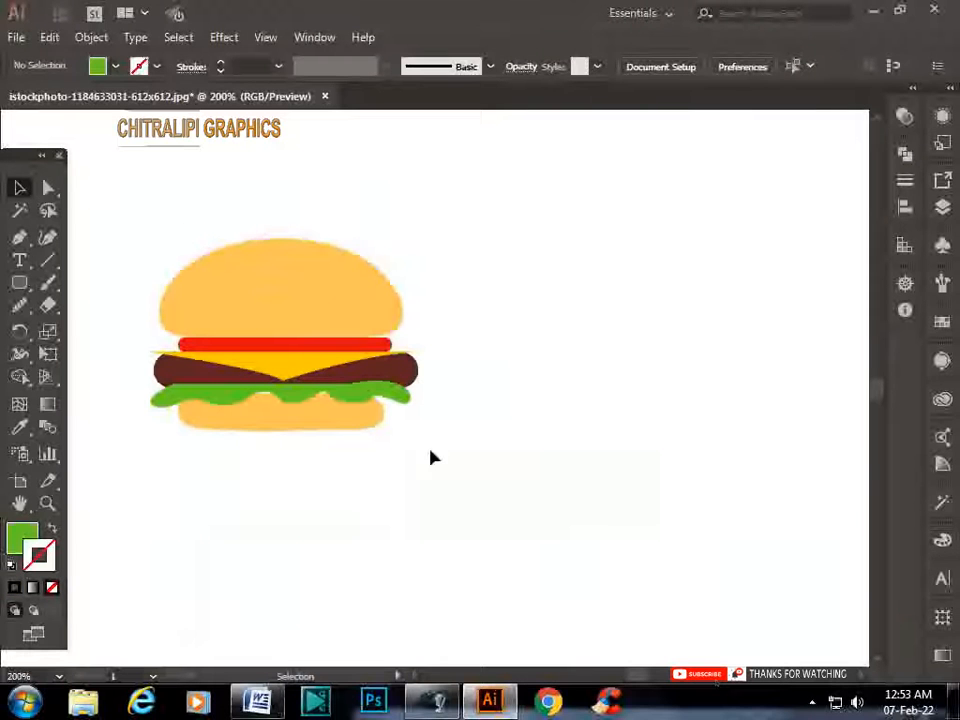
- Widen the bottom bun slightly to the right to match the tomato strip and shift it up a little
{"action": "left_click", "coordinate": [382, 414]}
{"action": "left_click_drag", "start_coordinate": [390, 416], "coordinate": [396, 415]}
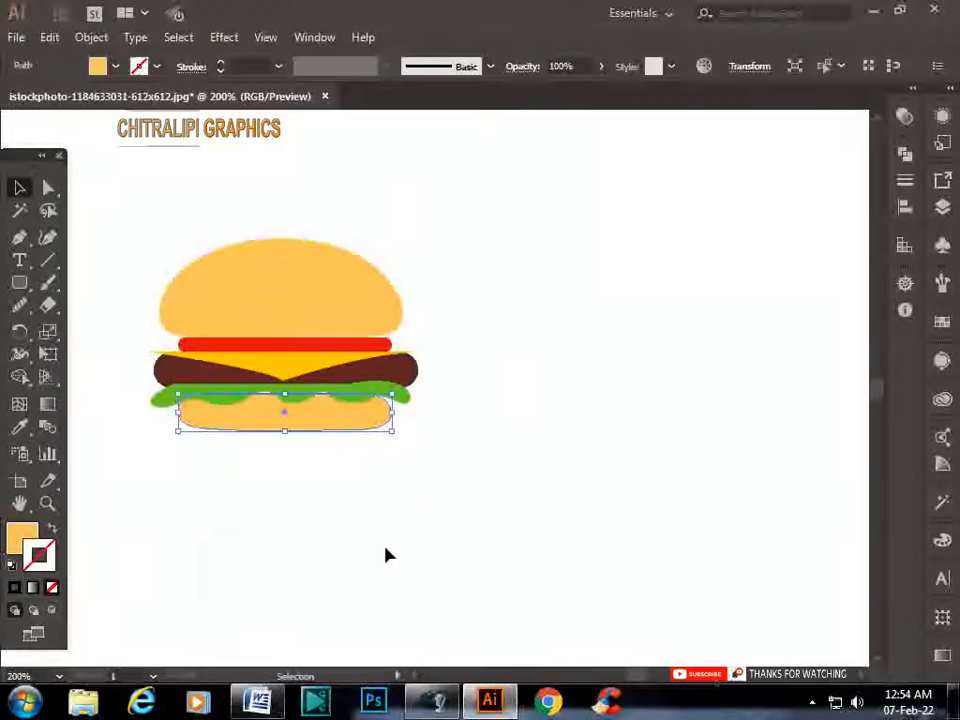
{"action": "left_click", "coordinate": [485, 526]}
- Move the top bun down slightly so it rests closer on the tomato strip
{"action": "left_click", "coordinate": [354, 330]}
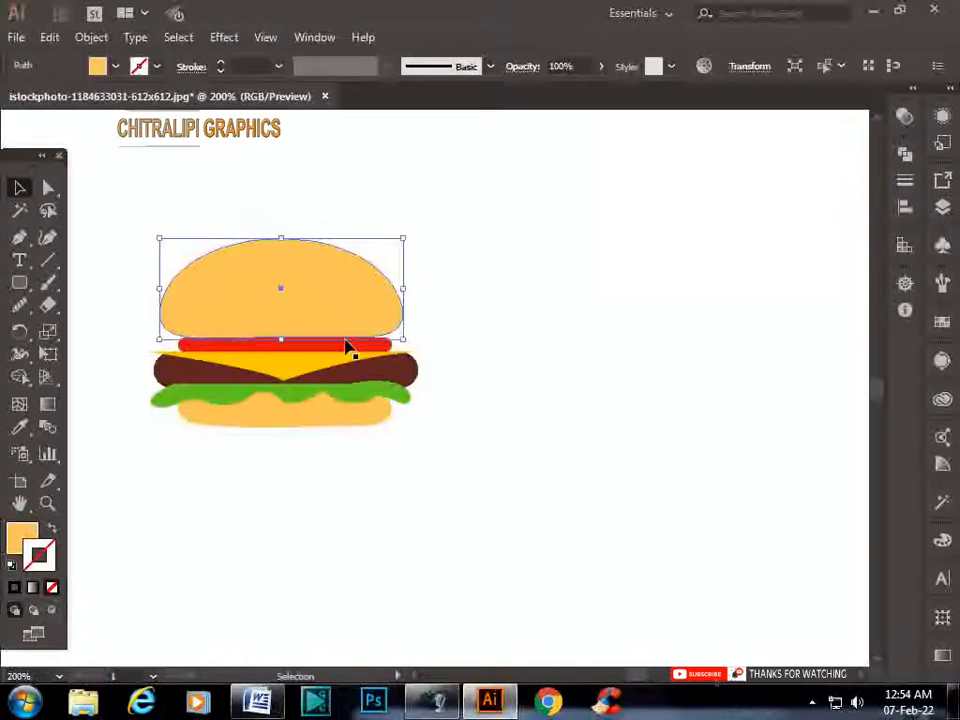
{"action": "left_click", "coordinate": [585, 302]}
{"action": "left_click", "coordinate": [340, 283]}
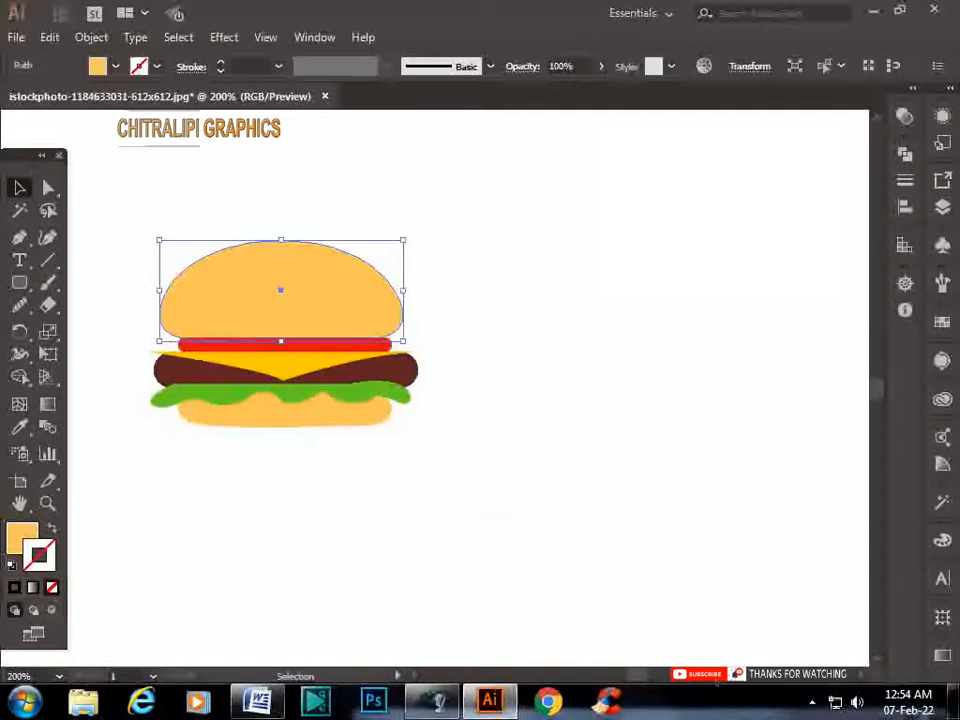
{"action": "key", "text": "ctrl+shift+a"}
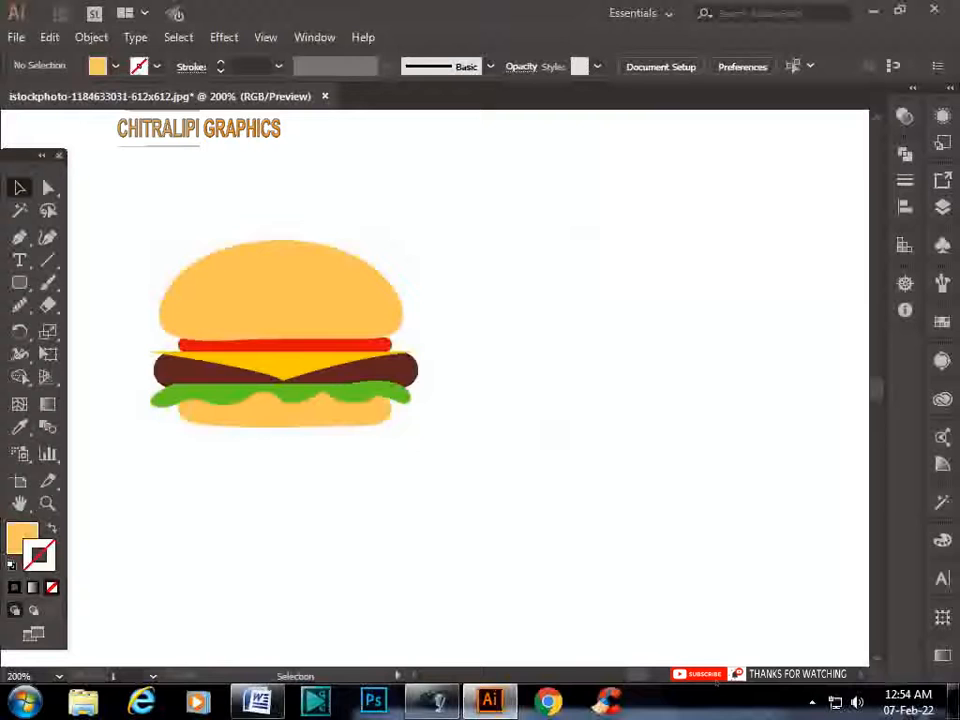
- Recolor the top and bottom buns together with a deeper, more saturated orange
{"action": "left_click", "coordinate": [298, 290]}
{"action": "left_click", "coordinate": [328, 430], "text": "shift"}
{"action": "double_click", "coordinate": [22, 538]}
{"action": "left_click", "coordinate": [595, 161]}
{"action": "left_click", "coordinate": [873, 167]}
{"action": "double_click", "coordinate": [22, 538]}
{"action": "left_click", "coordinate": [571, 160]}
{"action": "left_click", "coordinate": [591, 162]}
{"action": "left_click", "coordinate": [846, 167]}
{"action": "left_click", "coordinate": [868, 458]}
{"action": "left_click", "coordinate": [22, 237]}
{"action": "left_click", "coordinate": [380, 315]}
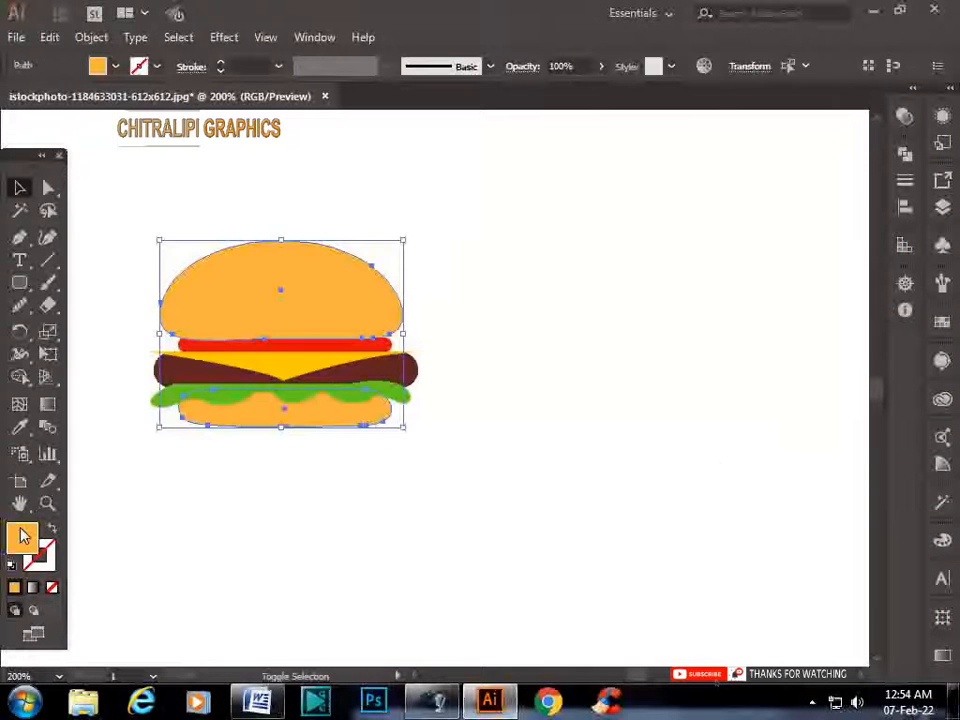
- Shift both buns' fill toward a peach orange, FAAB67
{"action": "double_click", "coordinate": [21, 538]}
{"action": "left_click_drag", "start_coordinate": [715, 379], "coordinate": [717, 382]}
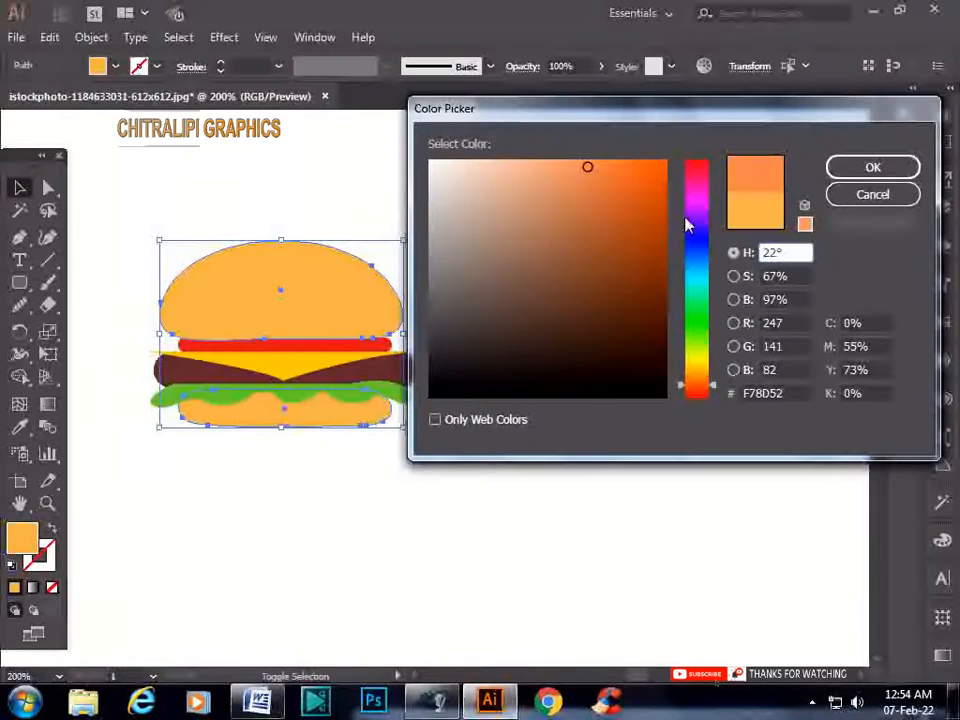
{"action": "left_click_drag", "start_coordinate": [580, 177], "coordinate": [570, 161]}
{"action": "left_click", "coordinate": [803, 226]}
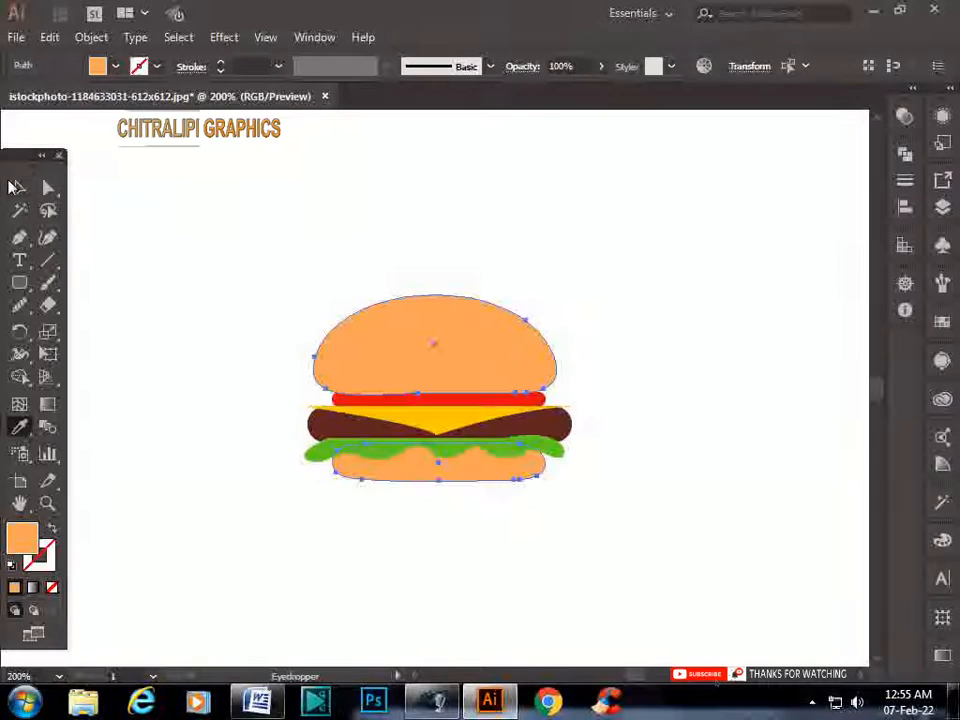
- Fill the top and bottom buns together with the orange FCA96B
{"action": "left_click", "coordinate": [19, 187]}
{"action": "left_click", "coordinate": [260, 260]}
{"action": "left_click", "coordinate": [501, 345]}
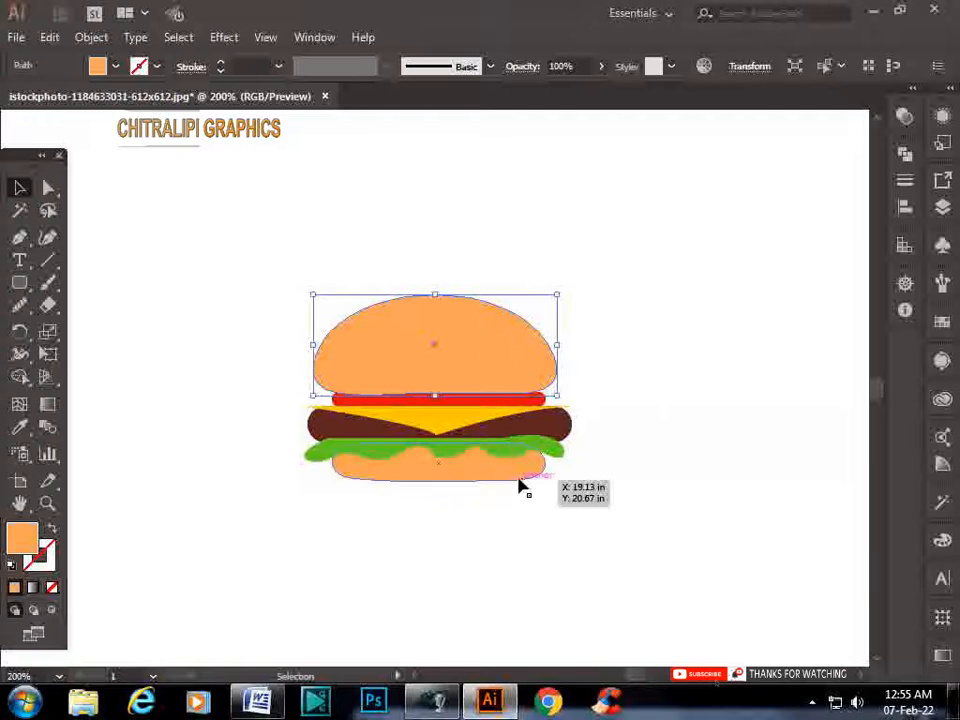
{"action": "left_click", "coordinate": [517, 483], "text": "shift"}
{"action": "double_click", "coordinate": [22, 538]}
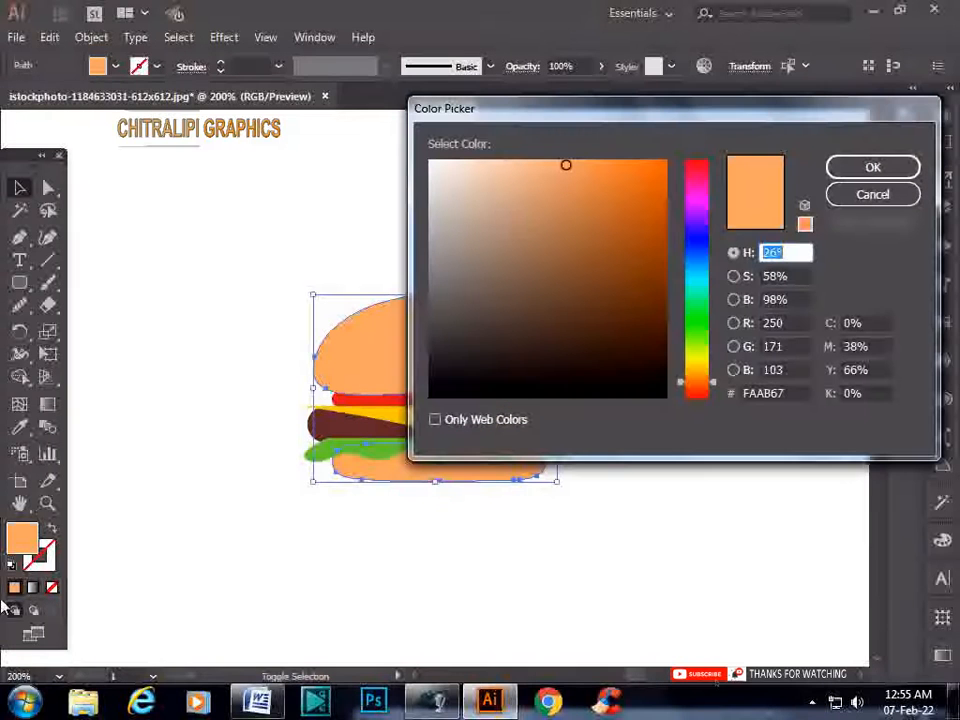
{"action": "left_click", "coordinate": [576, 165]}
{"action": "left_click", "coordinate": [566, 161]}
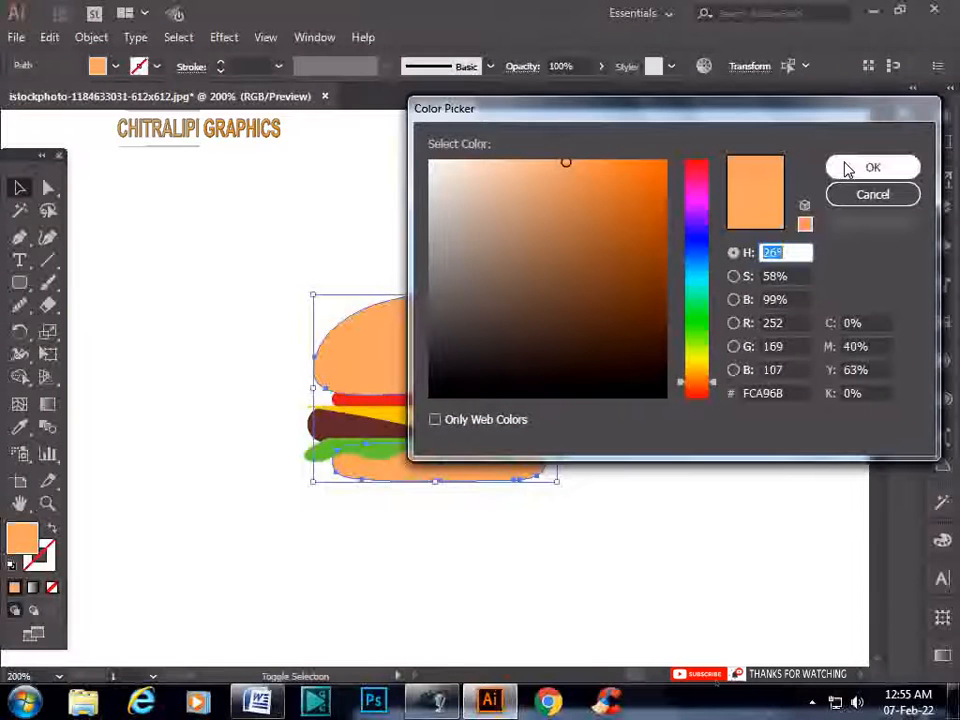
{"action": "left_click", "coordinate": [872, 167]}
{"action": "left_click", "coordinate": [812, 402]}
- Draw an open Pen curve across the top bun from its upper right edge past its lower left, with orange stroke and no fill
{"action": "left_click", "coordinate": [19, 237]}
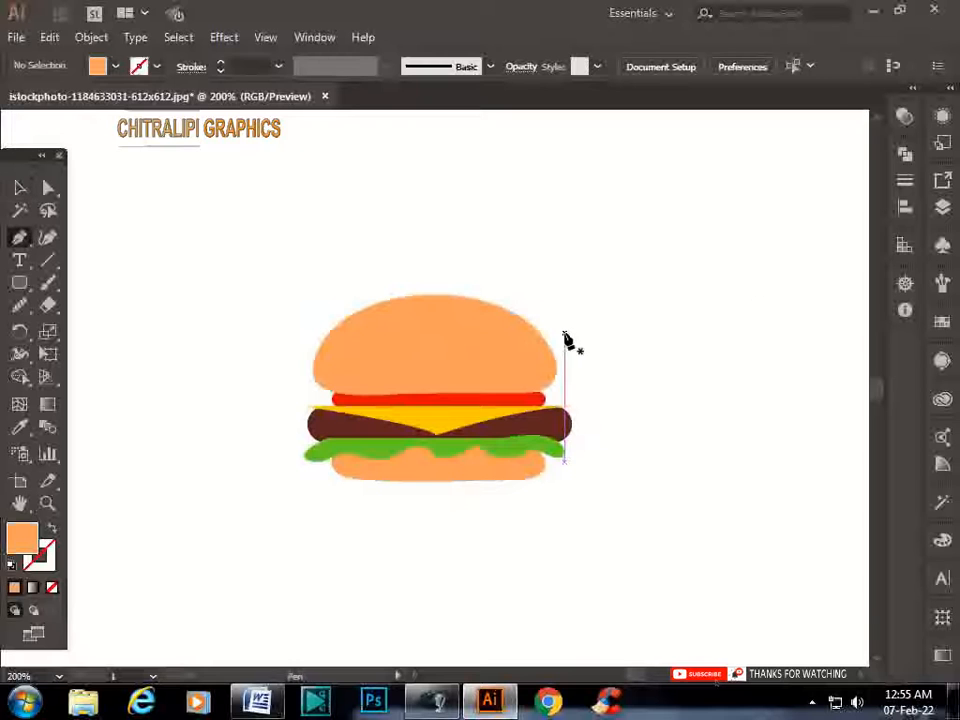
{"action": "left_click", "coordinate": [545, 325]}
{"action": "left_click_drag", "start_coordinate": [278, 388], "coordinate": [132, 378]}
{"action": "key", "text": "z"}
{"action": "left_click", "coordinate": [51, 531]}
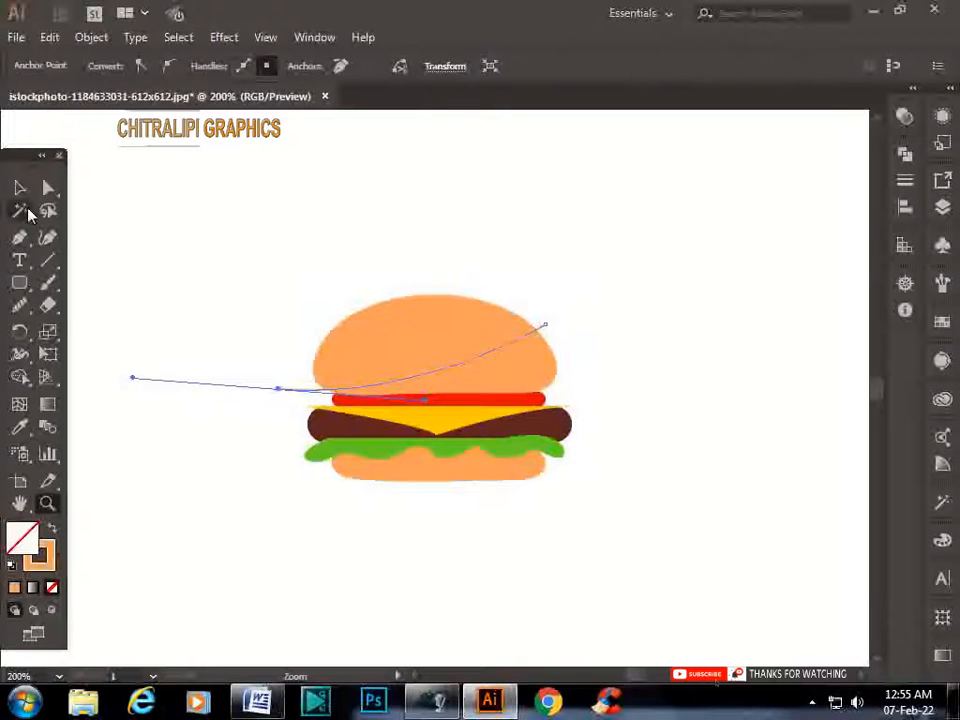
{"action": "left_click", "coordinate": [19, 187]}
{"action": "left_click", "coordinate": [710, 288]}
- Divide the top bun along the curve with the Pathfinder Divide operation
{"action": "left_click_drag", "start_coordinate": [506, 271], "coordinate": [571, 363]}
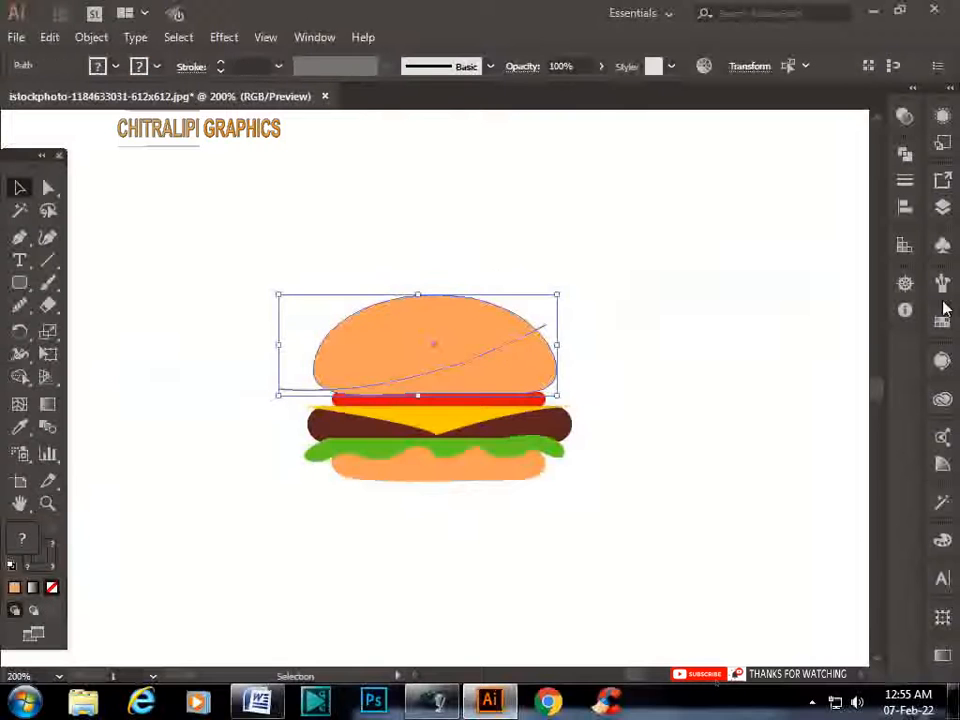
{"action": "left_click", "coordinate": [903, 143]}
{"action": "left_click", "coordinate": [691, 241]}
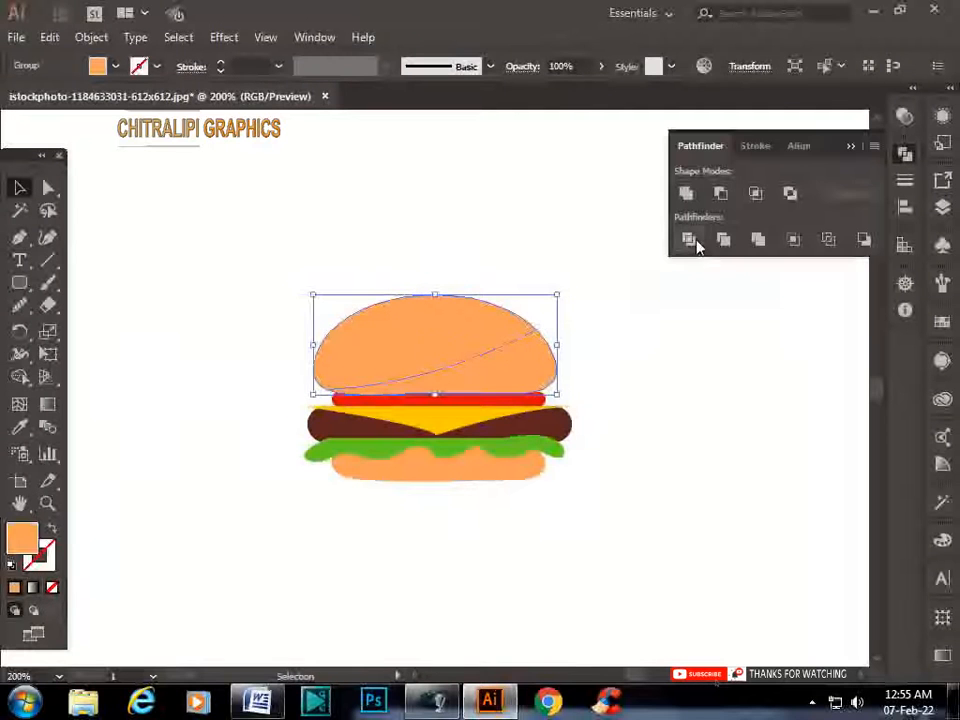
{"action": "left_click", "coordinate": [852, 146]}
{"action": "left_click", "coordinate": [655, 385]}
{"action": "left_click", "coordinate": [526, 460]}
{"action": "left_click", "coordinate": [215, 413]}
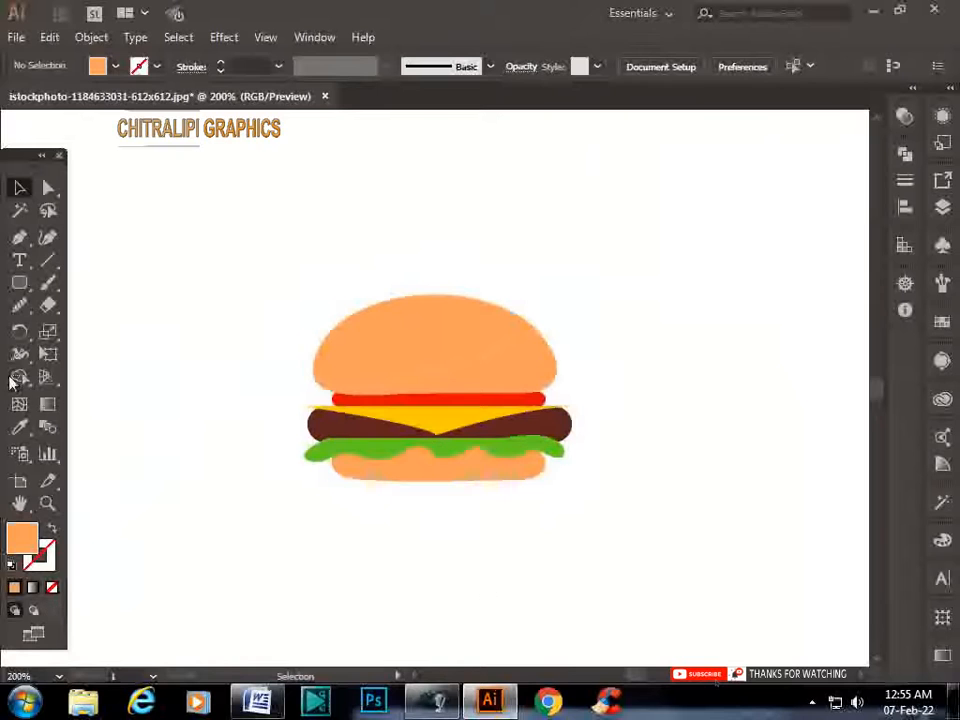
{"action": "left_click", "coordinate": [19, 237]}
{"action": "left_click", "coordinate": [440, 400]}
{"action": "left_click_drag", "start_coordinate": [303, 423], "coordinate": [594, 420]}
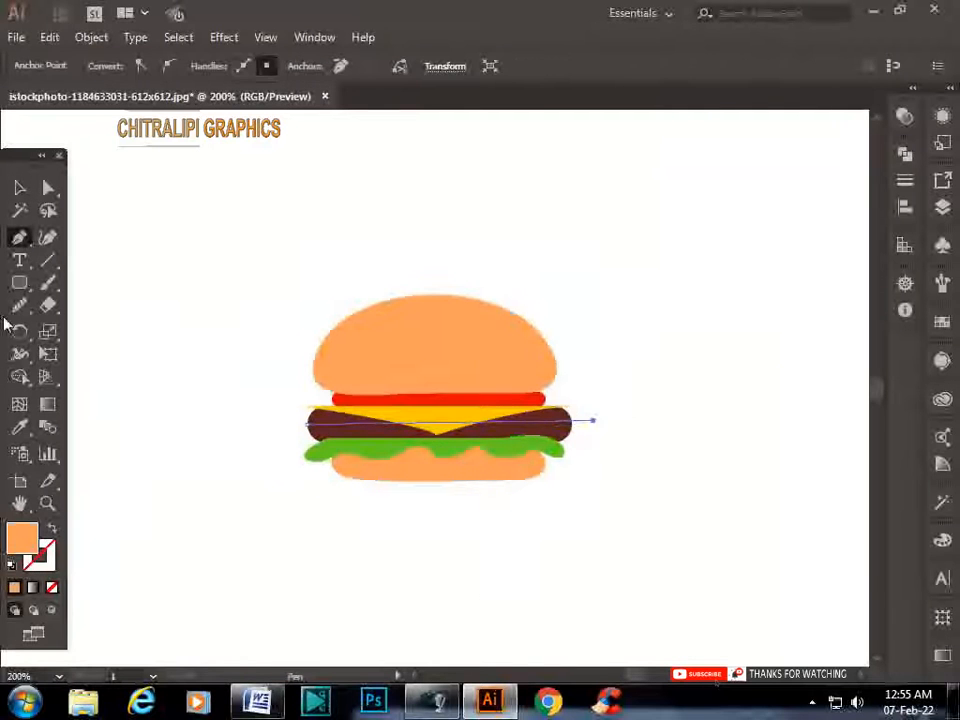
{"action": "left_click", "coordinate": [679, 351], "text": "ctrl"}
- Draw a shallow V-shaped Pen path across the cheese, extending past both ends of the patty, with orange stroke and no fill
{"action": "left_click", "coordinate": [297, 405]}
{"action": "left_click_drag", "start_coordinate": [437, 423], "coordinate": [457, 437]}
{"action": "left_click", "coordinate": [438, 424]}
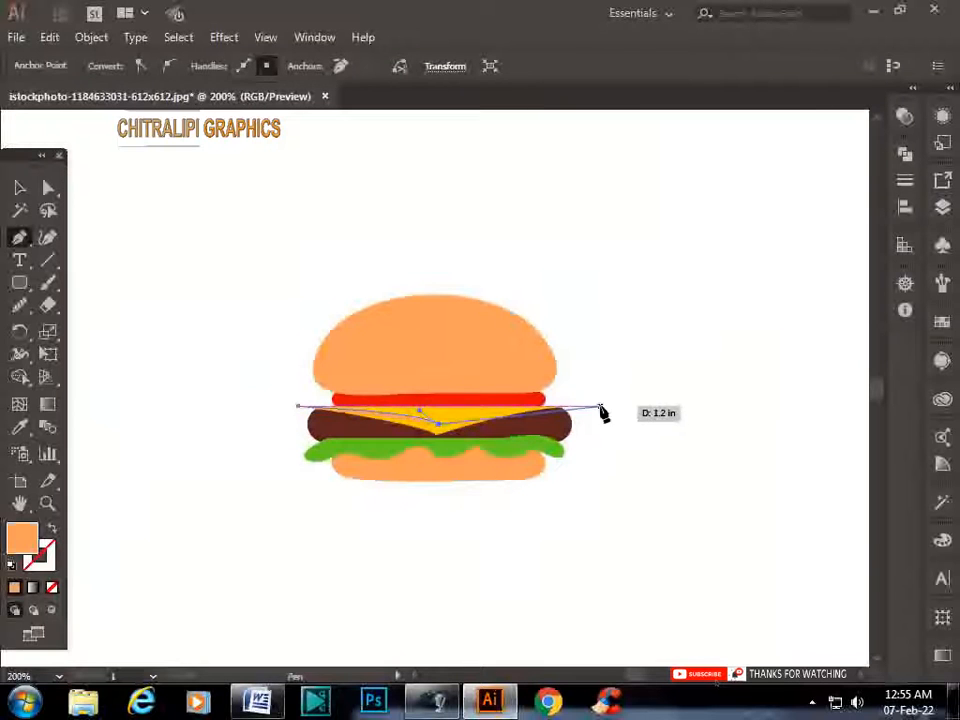
{"action": "left_click_drag", "start_coordinate": [581, 405], "coordinate": [646, 407]}
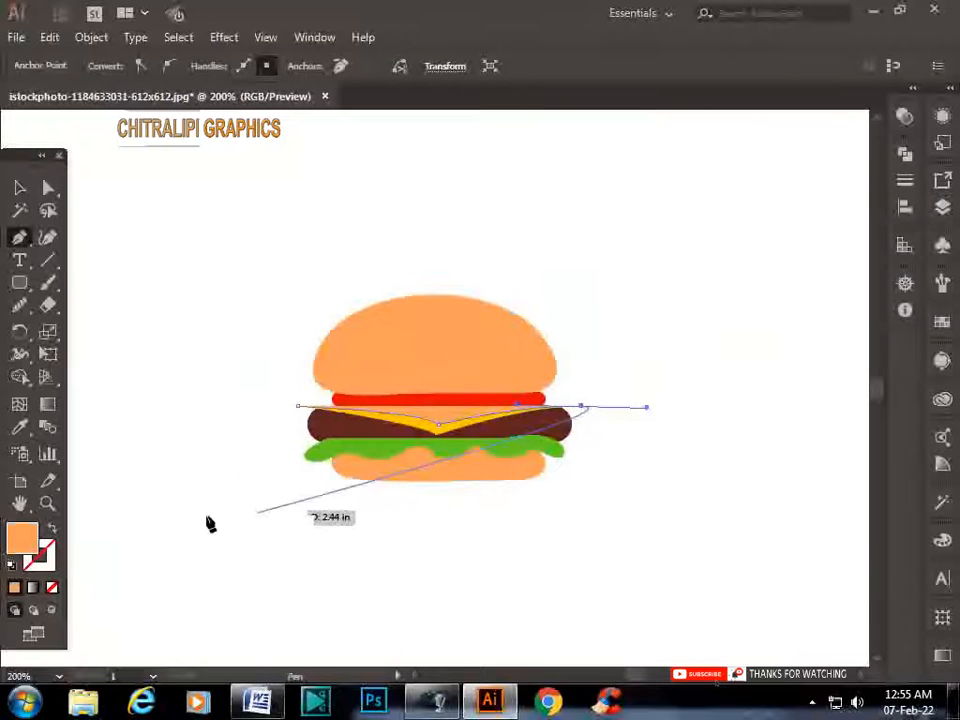
{"action": "key", "text": "shift+x"}
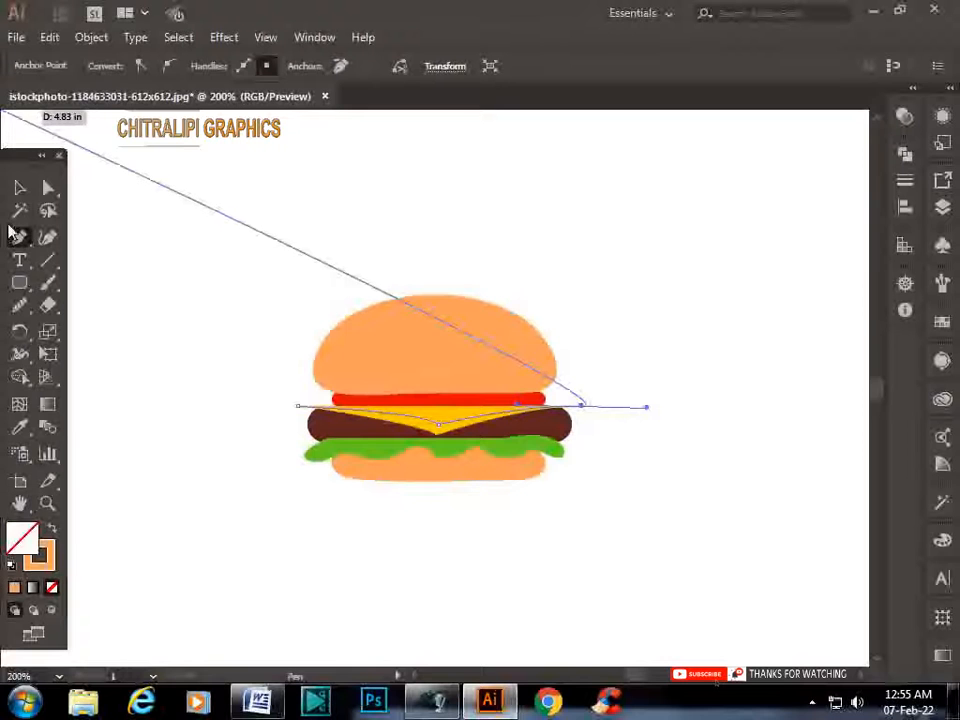
{"action": "key", "text": "v"}
{"action": "left_click", "coordinate": [493, 246]}
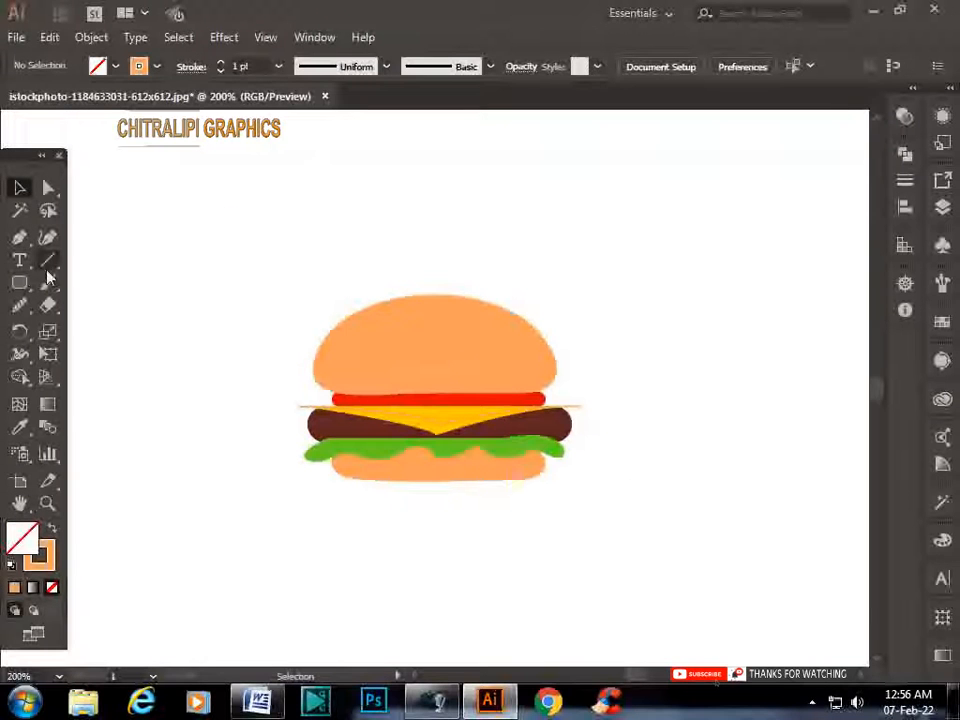
- Draw a straight horizontal Pen line across the lettuce and another across the bottom bun, both extending past the burger's right side
{"action": "left_click", "coordinate": [291, 445]}
{"action": "left_click", "coordinate": [628, 444]}
{"action": "left_click", "coordinate": [784, 375], "text": "ctrl"}
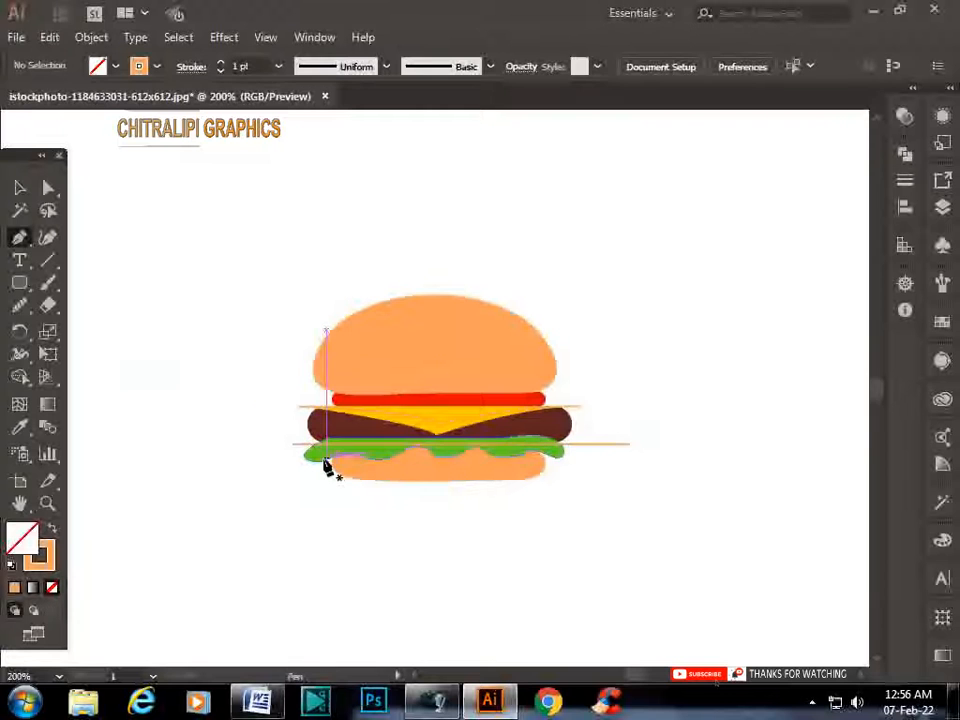
{"action": "left_click", "coordinate": [325, 461]}
{"action": "left_click", "coordinate": [663, 462]}
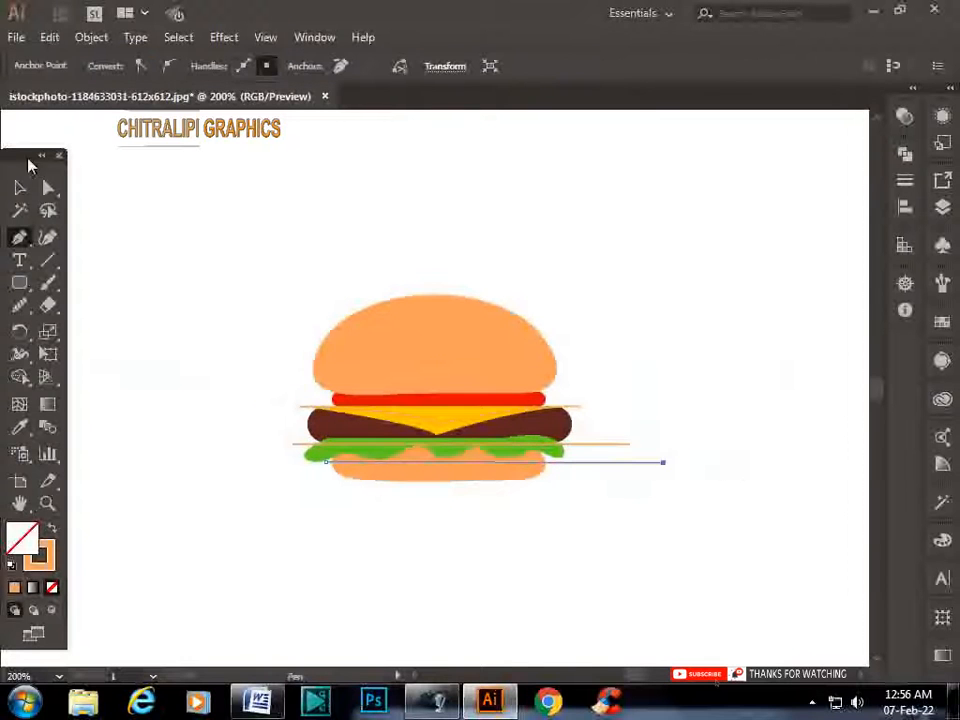
{"action": "key", "text": "v"}
{"action": "left_click", "coordinate": [342, 217]}
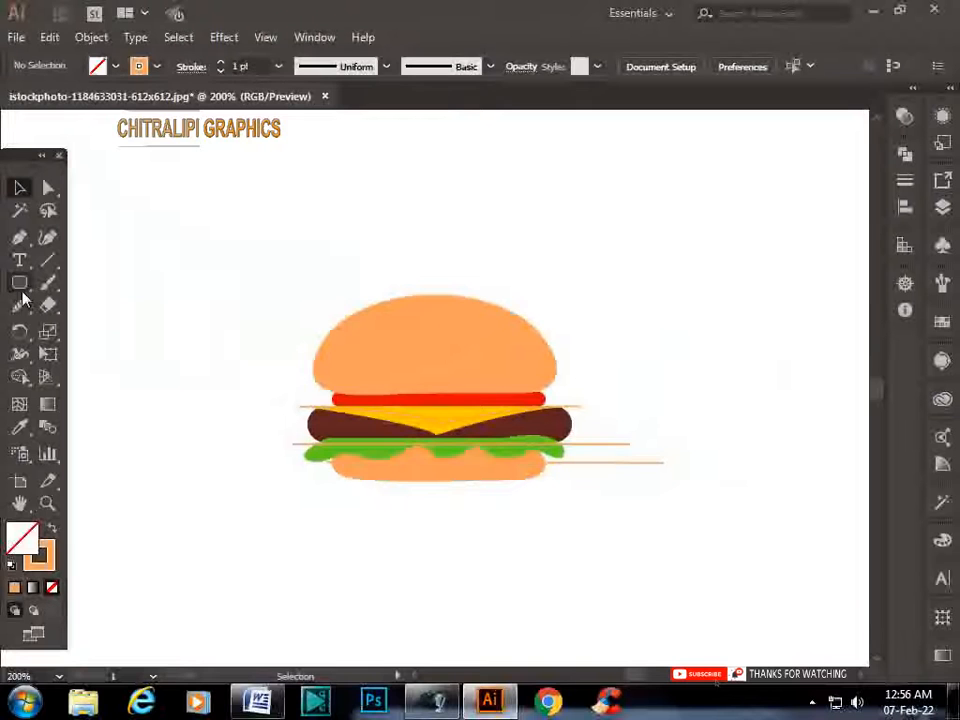
- Draw a slanted Pen line across the tomato strip from the top bun's lower right corner to the left part of the cheese
{"action": "left_click", "coordinate": [19, 237]}
{"action": "left_click", "coordinate": [545, 380]}
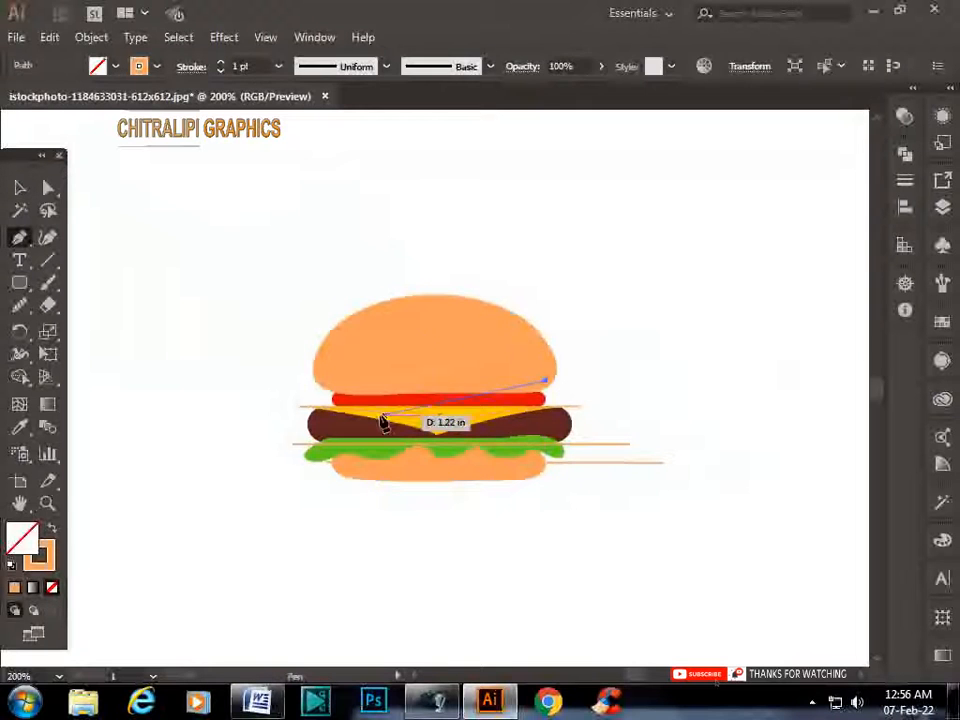
{"action": "left_click", "coordinate": [326, 413]}
{"action": "left_click", "coordinate": [19, 190]}
{"action": "left_click", "coordinate": [585, 335]}
{"action": "left_click", "coordinate": [525, 345]}
{"action": "left_click", "coordinate": [640, 400]}
- Divide the bottom bun along its horizontal line with the Pathfinder Divide operation
{"action": "left_click", "coordinate": [500, 480]}
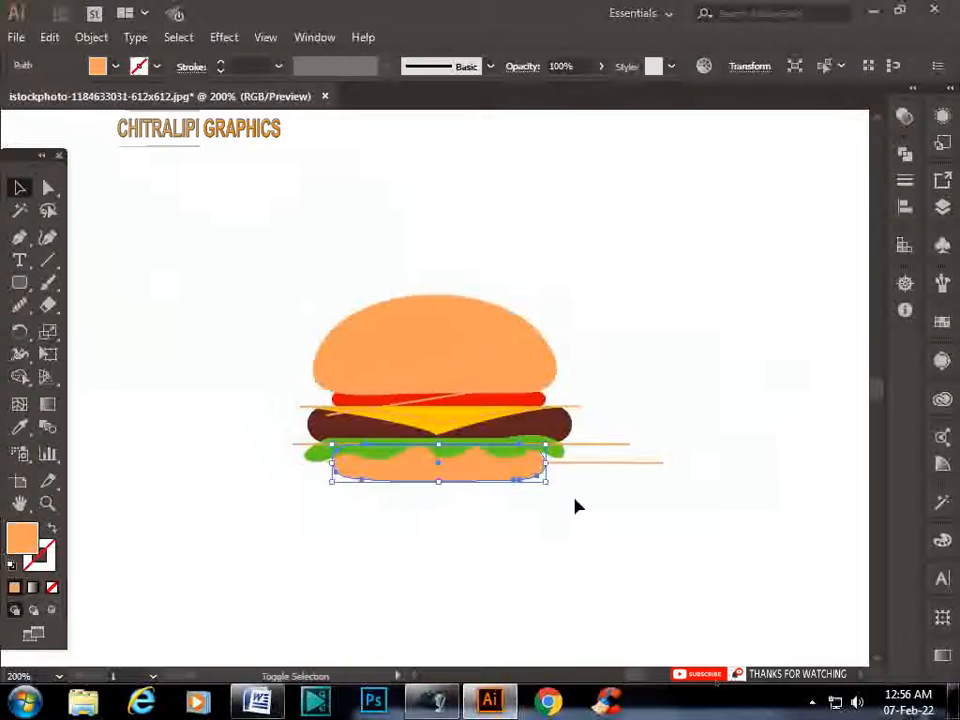
{"action": "left_click", "coordinate": [526, 462]}
{"action": "left_click", "coordinate": [942, 205]}
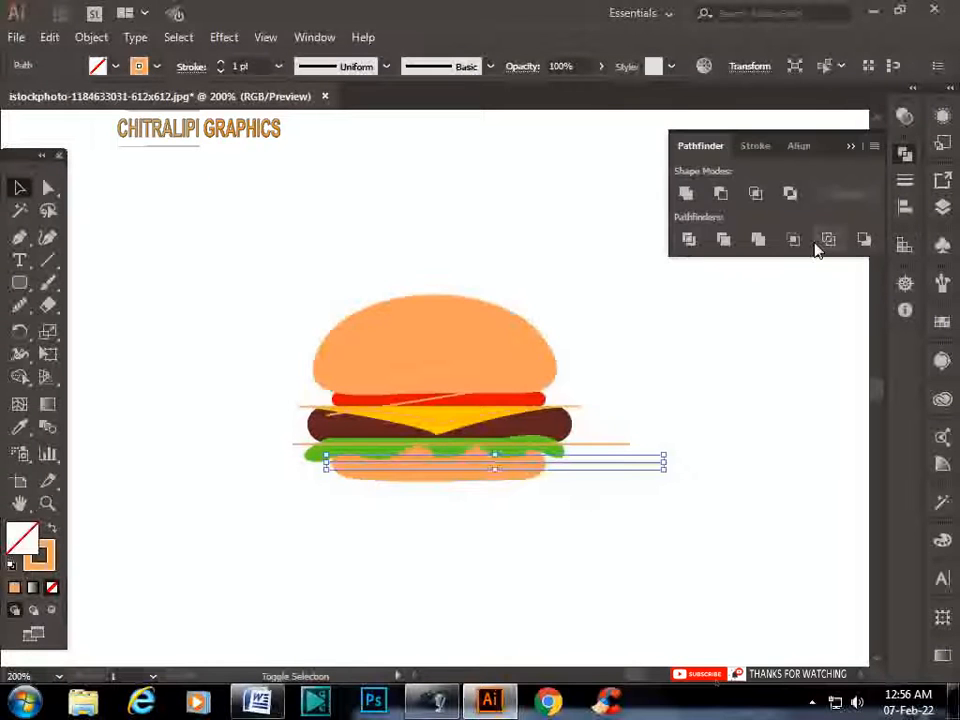
{"action": "left_click", "coordinate": [689, 240]}
{"action": "left_click", "coordinate": [645, 375]}
{"action": "left_click_drag", "start_coordinate": [563, 489], "coordinate": [520, 458]}
{"action": "left_click", "coordinate": [689, 240]}
{"action": "left_click", "coordinate": [277, 345]}
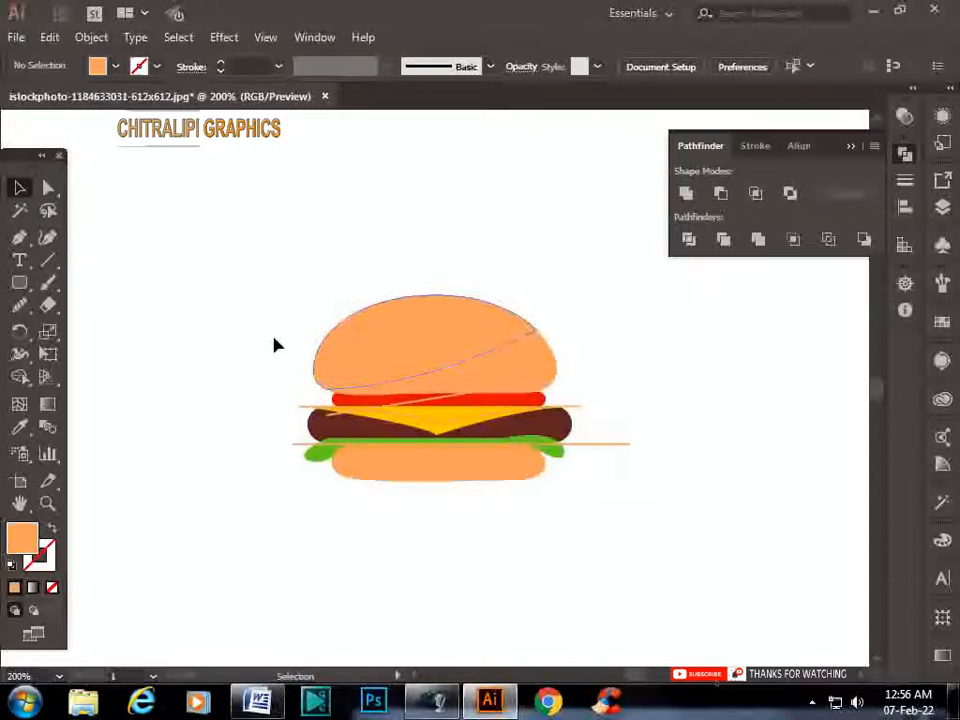
- Divide the cheese, patty and lettuce along the lines crossing them with the Pathfinder Divide operation
{"action": "left_click", "coordinate": [50, 190]}
{"action": "left_click_drag", "start_coordinate": [590, 470], "coordinate": [549, 437]}
{"action": "left_click", "coordinate": [651, 376]}
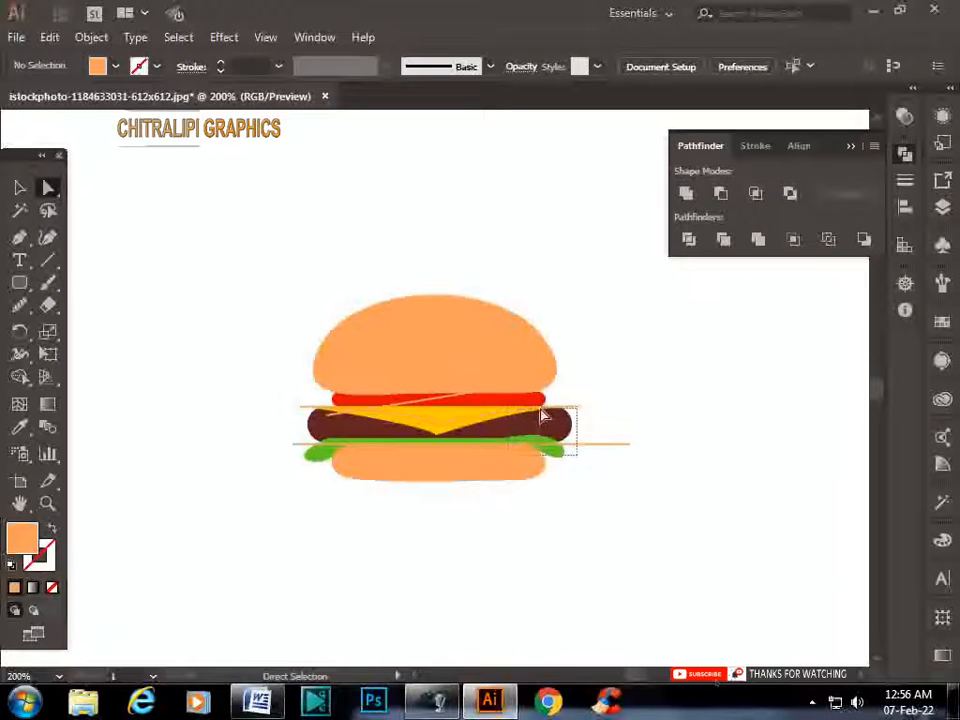
{"action": "left_click_drag", "start_coordinate": [550, 405], "coordinate": [545, 400]}
{"action": "left_click", "coordinate": [688, 240]}
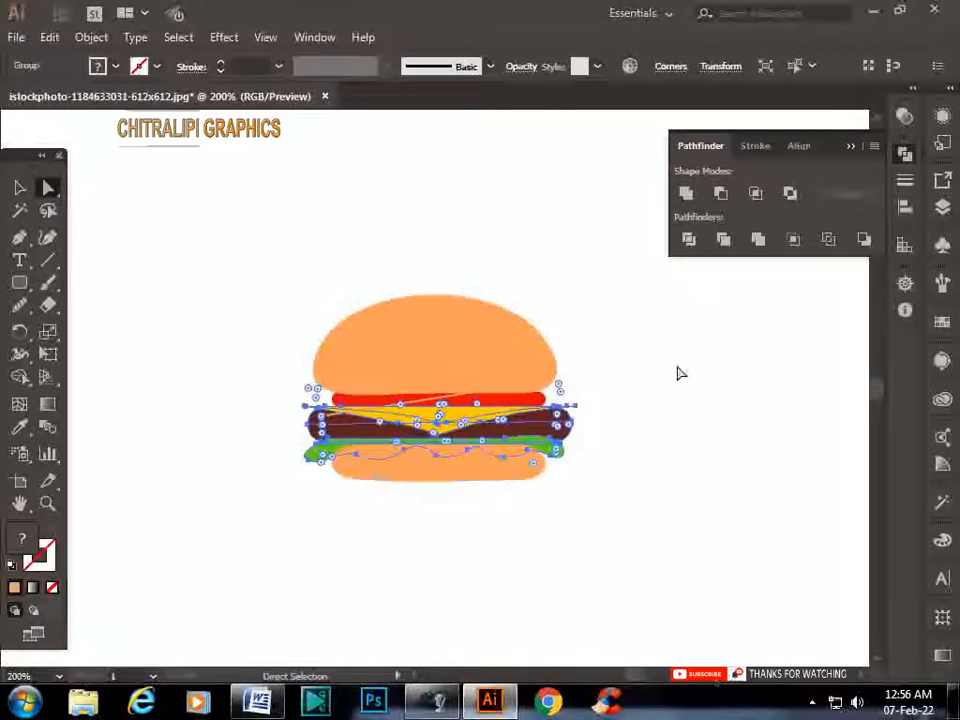
{"action": "left_click", "coordinate": [600, 330]}
- Divide the red tomato strip along its slanted line with the Pathfinder Divide operation
{"action": "key", "text": "ctrl+equal"}
{"action": "key", "text": "ctrl+equal"}
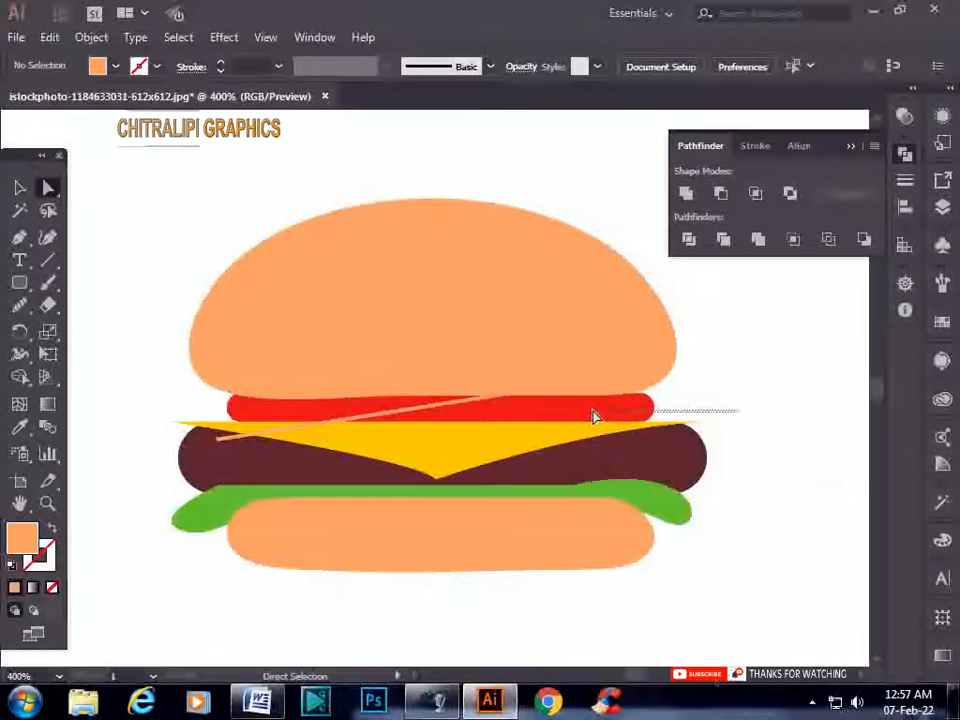
{"action": "left_click", "coordinate": [390, 408]}
{"action": "key", "text": "Delete"}
{"action": "left_click", "coordinate": [744, 467]}
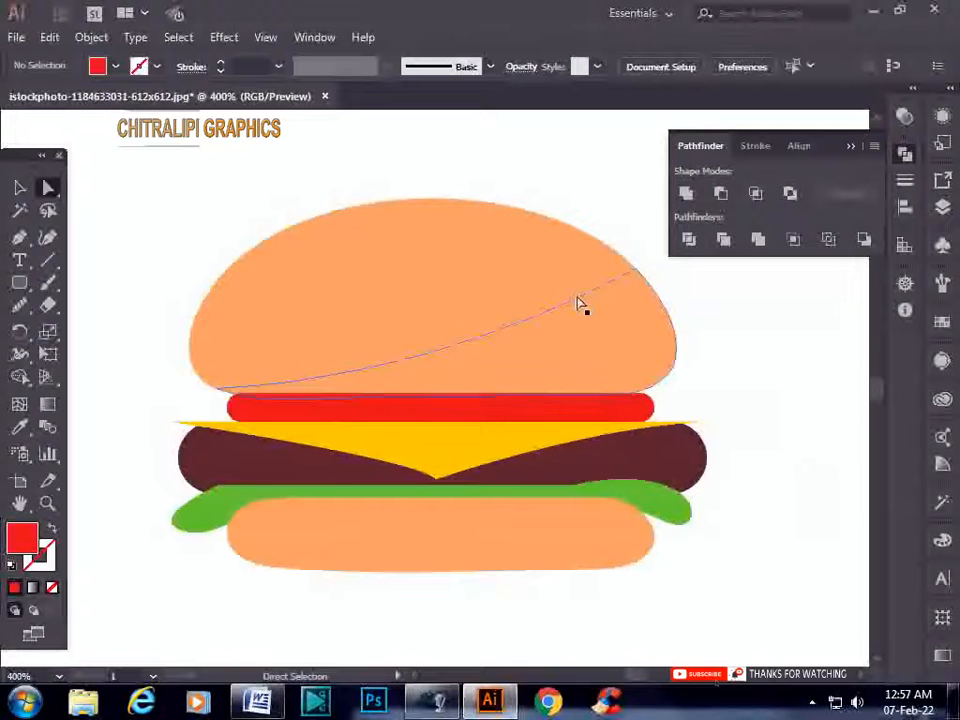
- Send the bottom bun behind the lettuce so the lettuce's wavy edge overlaps it
{"action": "left_click", "coordinate": [370, 286]}
{"action": "key", "text": "ctrl+shift+a"}
{"action": "left_click", "coordinate": [20, 187]}
{"action": "left_click", "coordinate": [466, 551]}
{"action": "mouse_move", "coordinate": [954, 704]}
{"action": "left_click", "coordinate": [754, 497]}
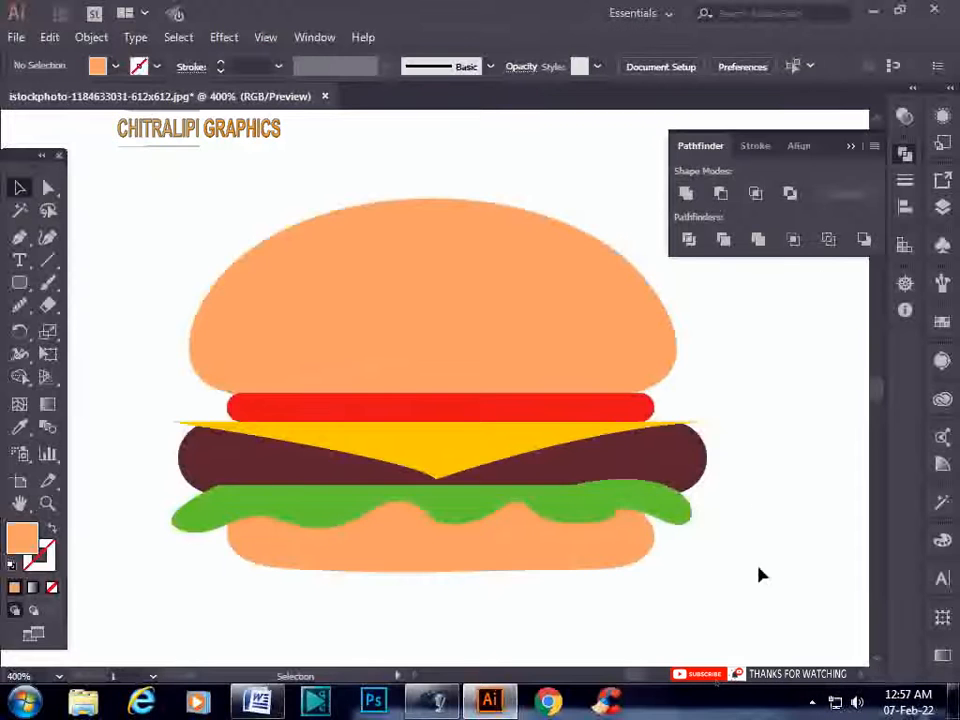
- Bring the top bun in front of the tomato strip, keeping its original position
{"action": "left_click", "coordinate": [572, 272]}
{"action": "key", "text": "ctrl+shift+a"}
{"action": "key", "text": "ctrl+z"}
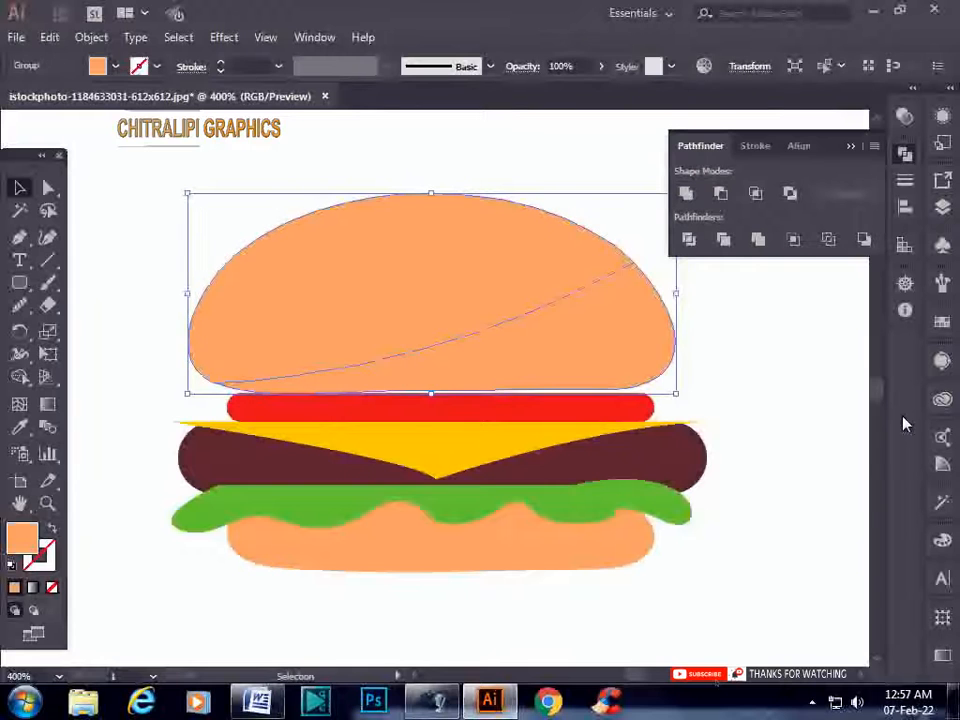
{"action": "key", "text": "ctrl+shift+a"}
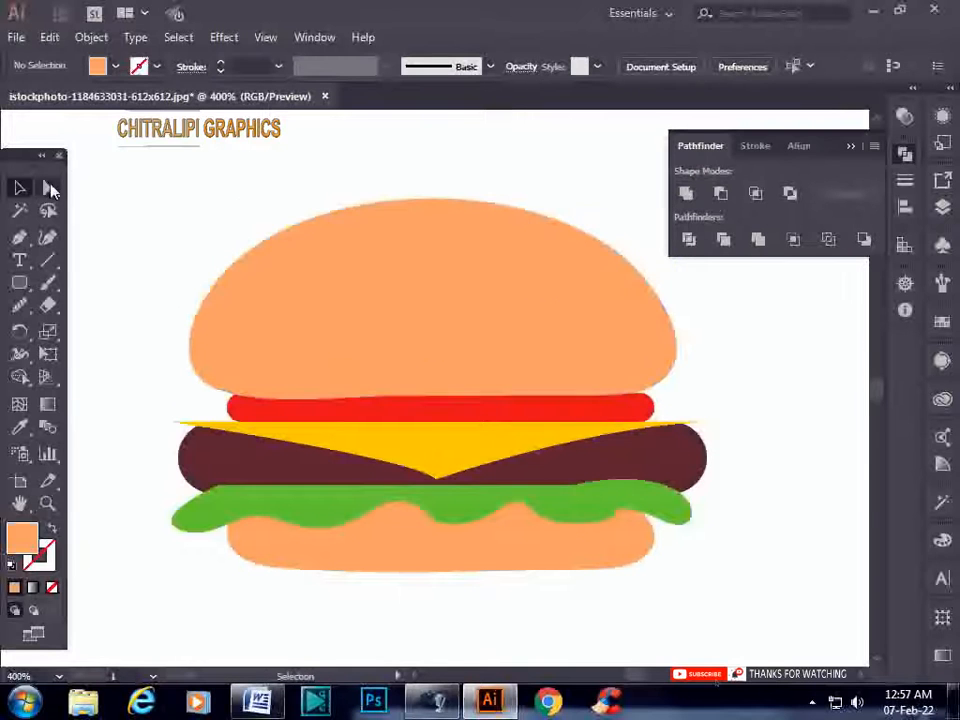
- Fill the top bun's lower section below the curved division with a slightly darker orange
{"action": "key", "text": "a"}
{"action": "left_click", "coordinate": [483, 381]}
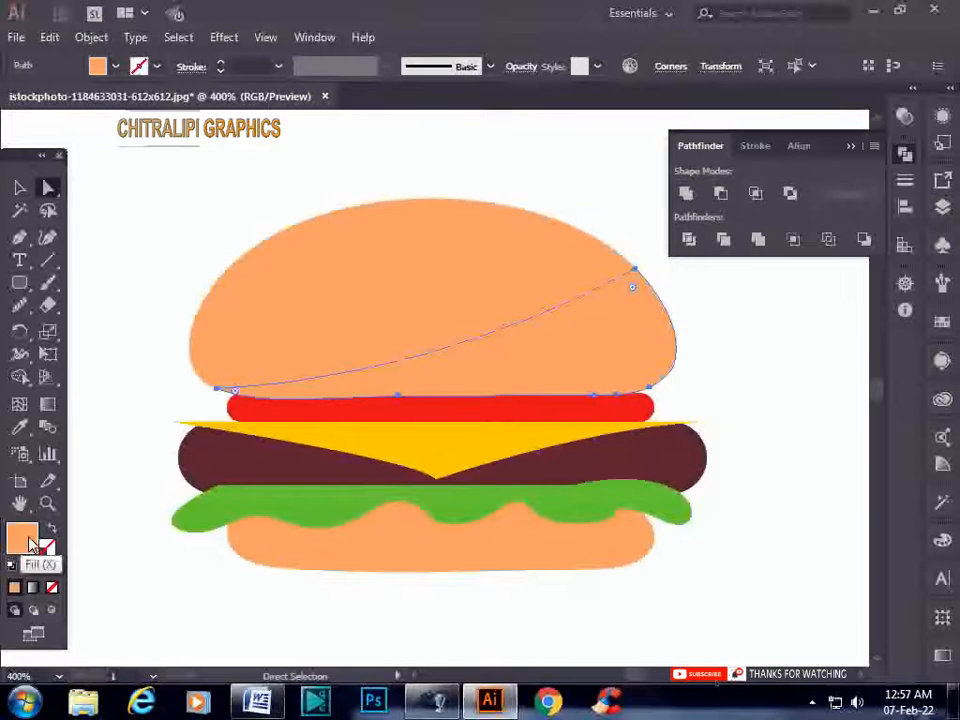
{"action": "double_click", "coordinate": [28, 543]}
{"action": "left_click", "coordinate": [571, 177]}
{"action": "left_click", "coordinate": [872, 167]}
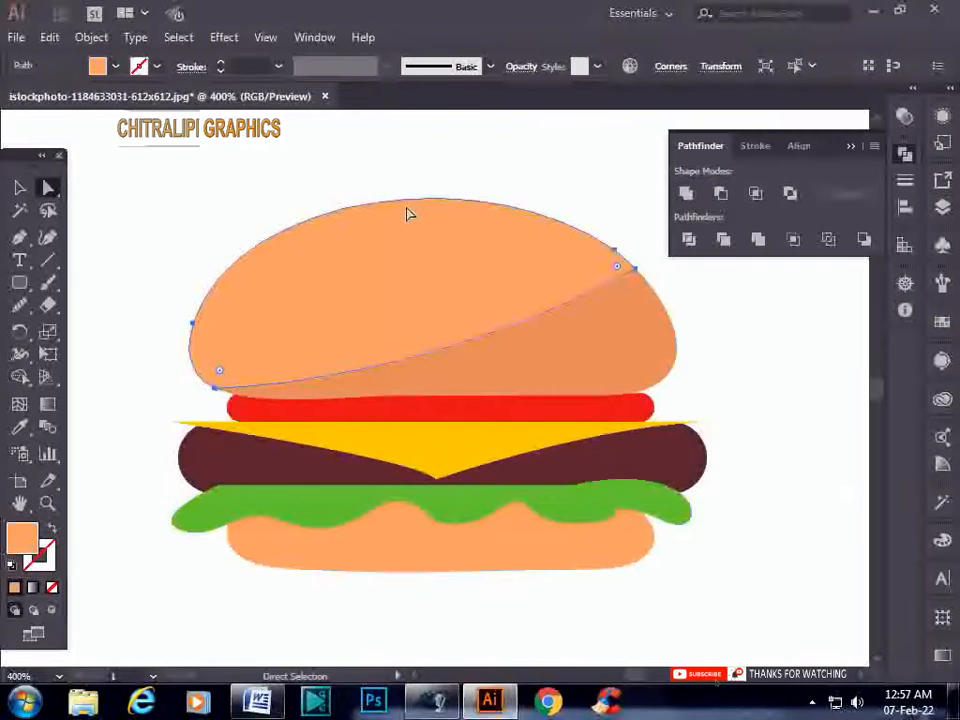
{"action": "left_click", "coordinate": [768, 437]}
- Fill the tomato strip's lower right section with the darker red C61E1E
{"action": "left_click", "coordinate": [441, 418]}
{"action": "double_click", "coordinate": [27, 541]}
{"action": "left_click", "coordinate": [634, 198]}
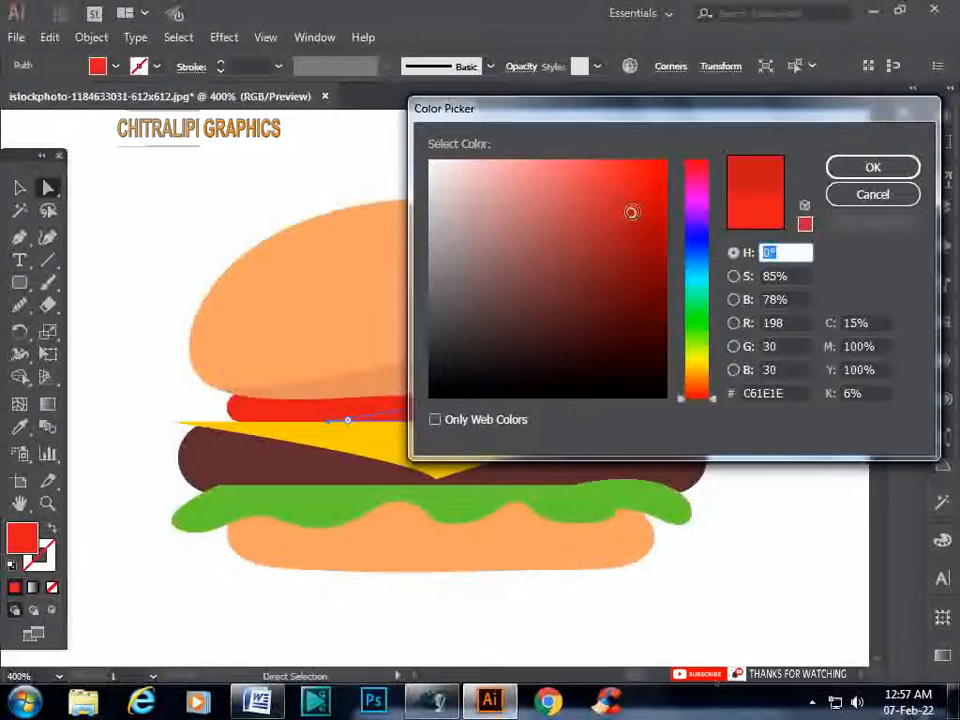
{"action": "left_click", "coordinate": [872, 167]}
{"action": "left_click", "coordinate": [814, 388]}
- Fill the patty's lower section with the darker brown 542B2B
{"action": "left_click", "coordinate": [649, 471]}
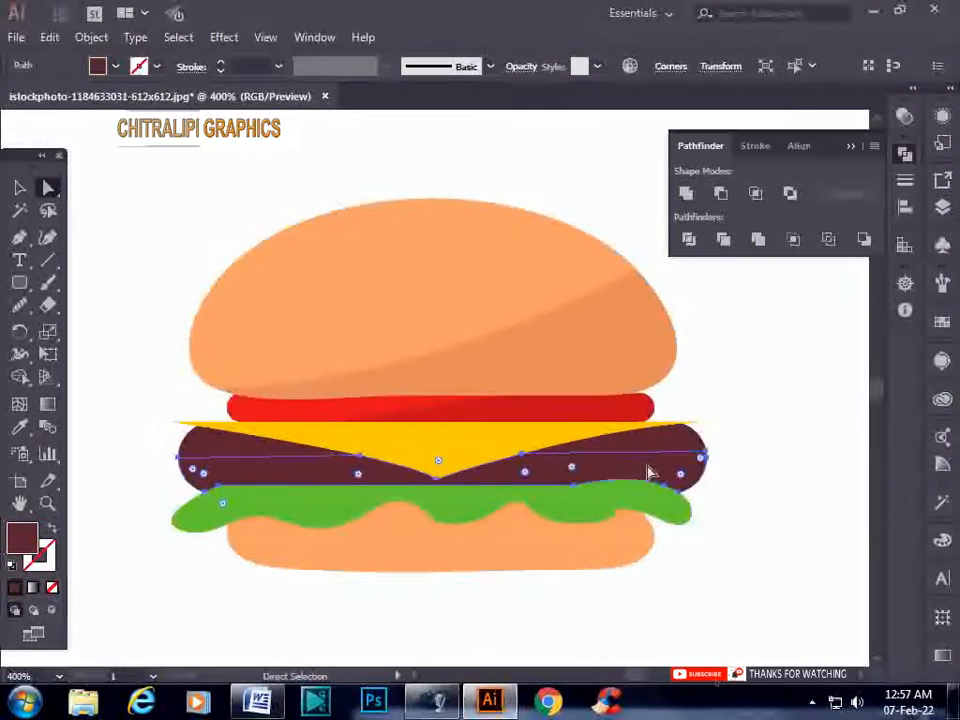
{"action": "double_click", "coordinate": [22, 540]}
{"action": "left_click", "coordinate": [546, 318]}
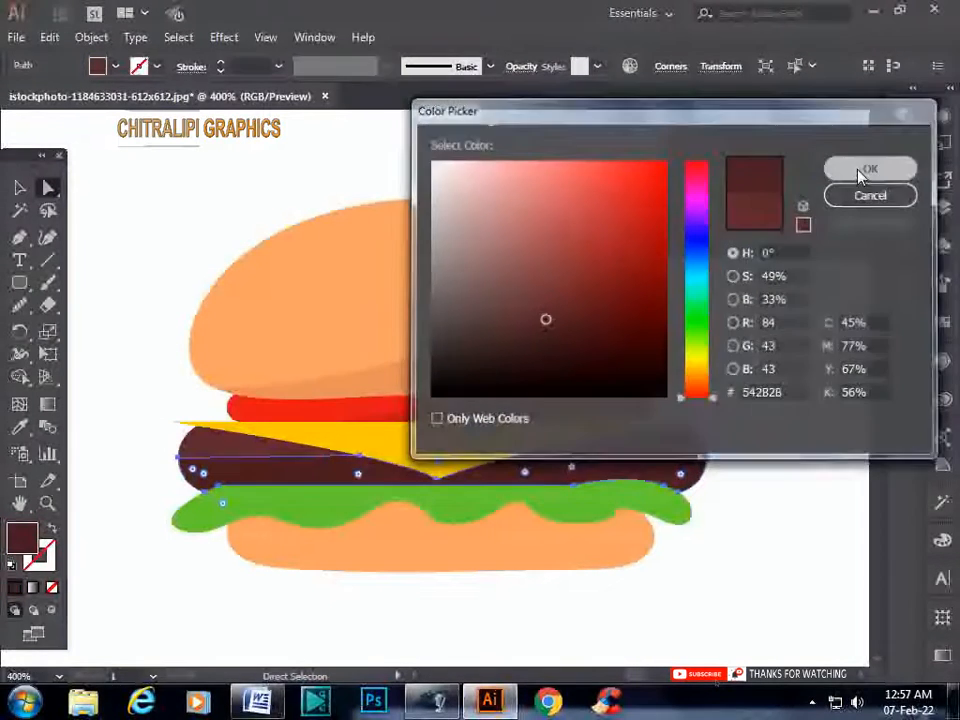
{"action": "left_click", "coordinate": [863, 167]}
{"action": "left_click", "coordinate": [790, 360]}
- Fill the lettuce's lower wavy section with a darker green
{"action": "left_click", "coordinate": [490, 515]}
{"action": "double_click", "coordinate": [36, 540]}
{"action": "left_click_drag", "start_coordinate": [602, 208], "coordinate": [596, 236]}
{"action": "left_click", "coordinate": [872, 166]}
{"action": "left_click", "coordinate": [772, 500]}
- Color the bottom bun's lower section by sampling the darker orange of the top bun's shaded section with the Eyedropper
{"action": "left_click", "coordinate": [530, 565]}
{"action": "left_click", "coordinate": [19, 425]}
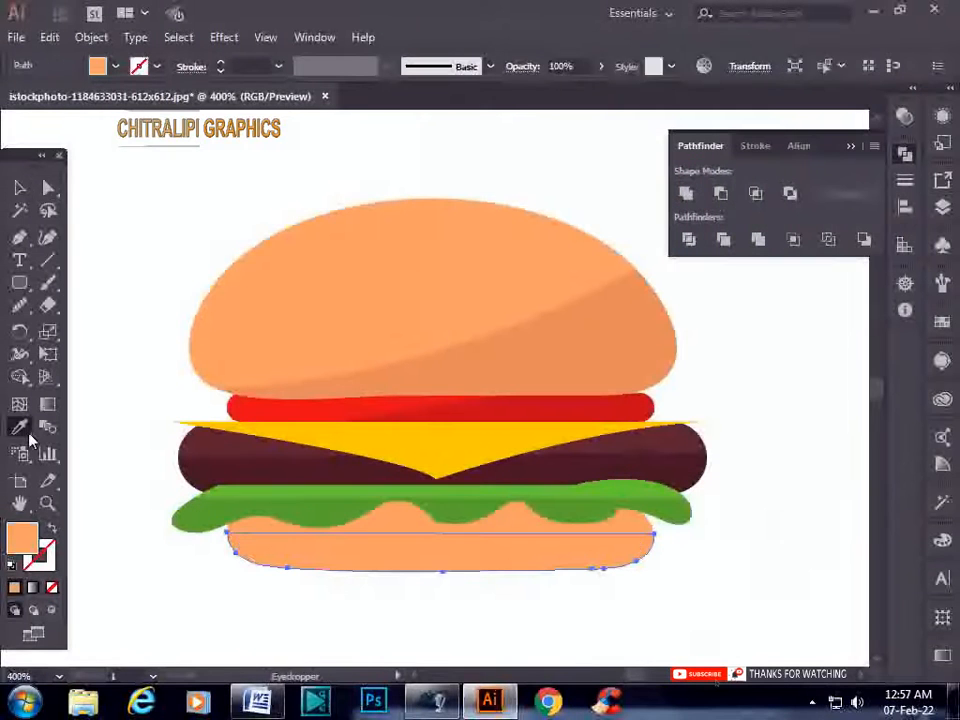
{"action": "left_click", "coordinate": [587, 328]}
{"action": "left_click", "coordinate": [19, 187]}
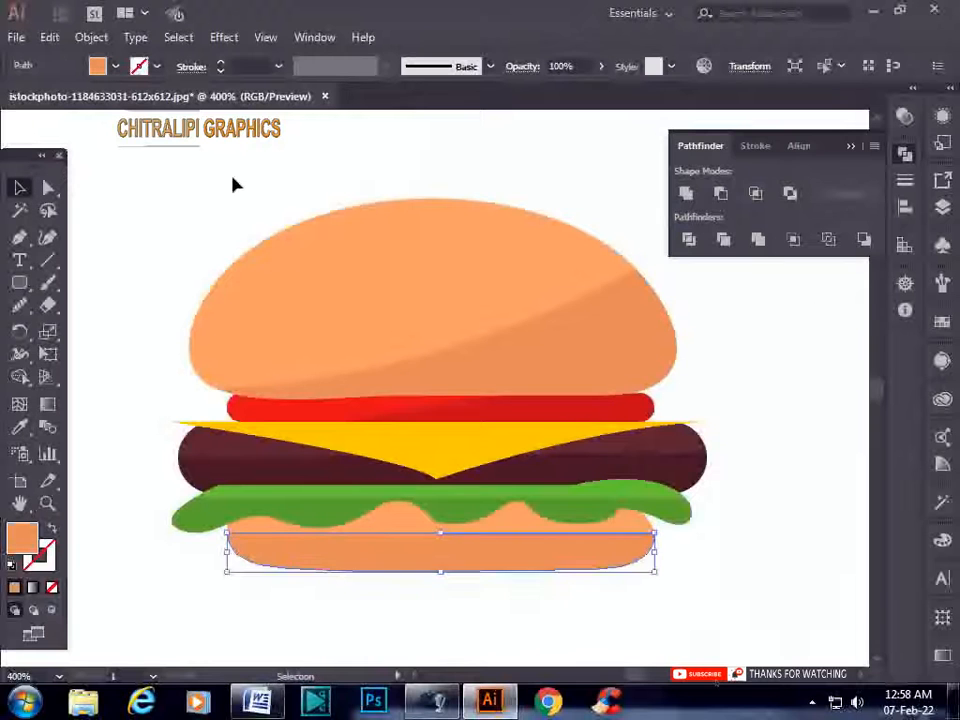
{"action": "left_click", "coordinate": [820, 590]}
- Examine the shading of the whole burger at a much smaller and at a larger view scale
{"action": "key", "text": "ctrl+minus"}
{"action": "key", "text": "ctrl+minus"}
{"action": "key", "text": "ctrl+minus"}
{"action": "key", "text": "ctrl+minus"}
{"action": "key", "text": "ctrl+minus"}
{"action": "key", "text": "ctrl+minus"}
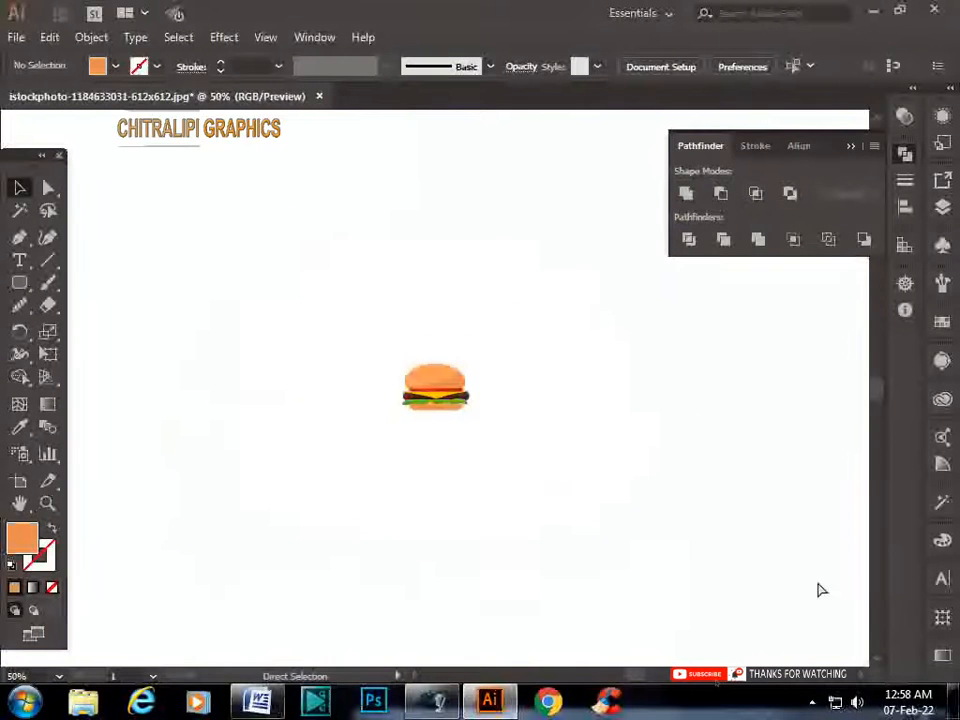
{"action": "key", "text": "ctrl+plus"}
{"action": "key", "text": "ctrl+plus"}
{"action": "key", "text": "ctrl+plus"}
{"action": "key", "text": "ctrl+plus"}
{"action": "key", "text": "ctrl+plus"}
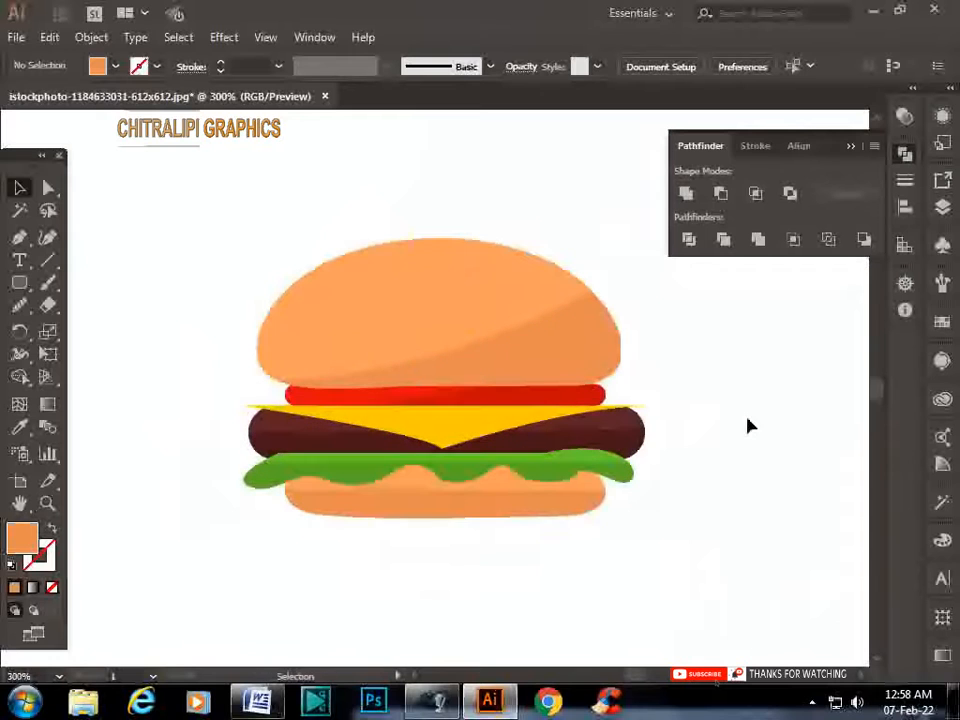
- Draw a small teardrop-shaped seed on the top bun's upper left area with the Pen tool, using white fill and no stroke
{"action": "left_click", "coordinate": [20, 238]}
{"action": "mouse_move", "coordinate": [354, 305]}
{"action": "left_mouse_down"}
{"action": "mouse_move", "coordinate": [367, 314]}
{"action": "mouse_move", "coordinate": [357, 309]}
{"action": "left_mouse_up"}
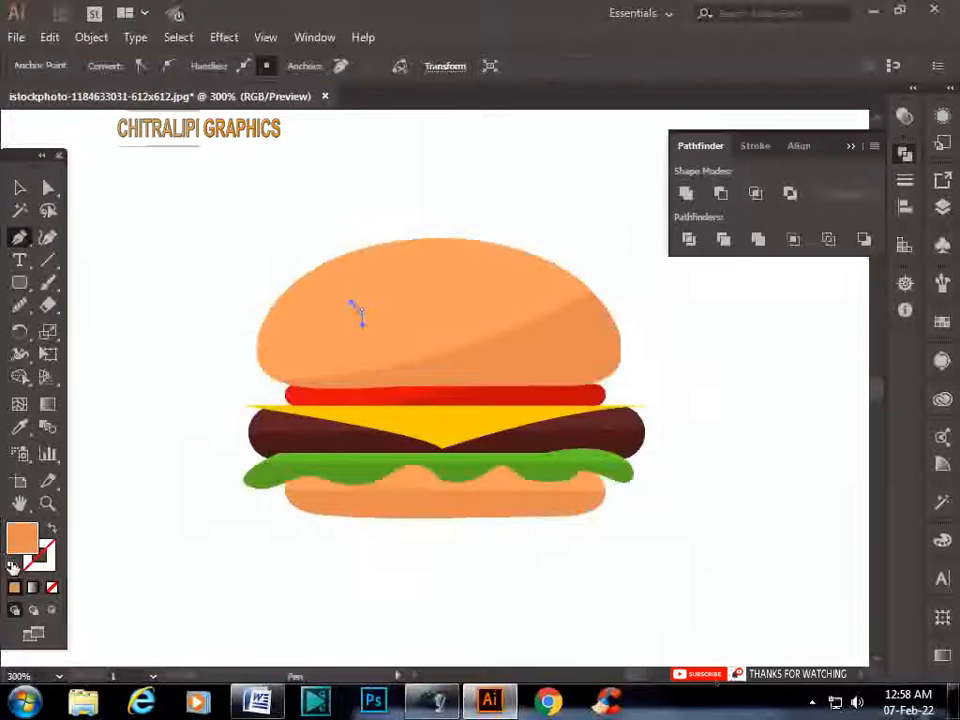
{"action": "left_click", "coordinate": [13, 566]}
{"action": "left_click", "coordinate": [885, 533]}
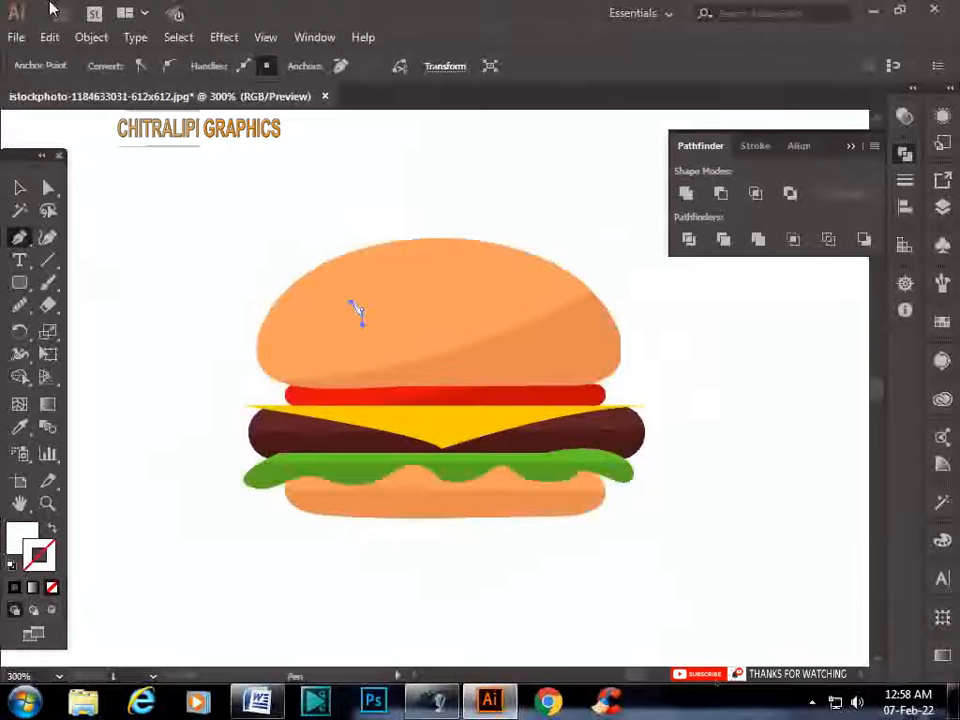
- Enlarge the white seed toward the lower right to about 1.5 times its size
{"action": "left_click", "coordinate": [19, 187]}
{"action": "key", "text": "ctrl+plus"}
{"action": "key", "text": "ctrl+plus"}
{"action": "key", "text": "ctrl+plus"}
{"action": "key", "text": "ctrl+plus"}
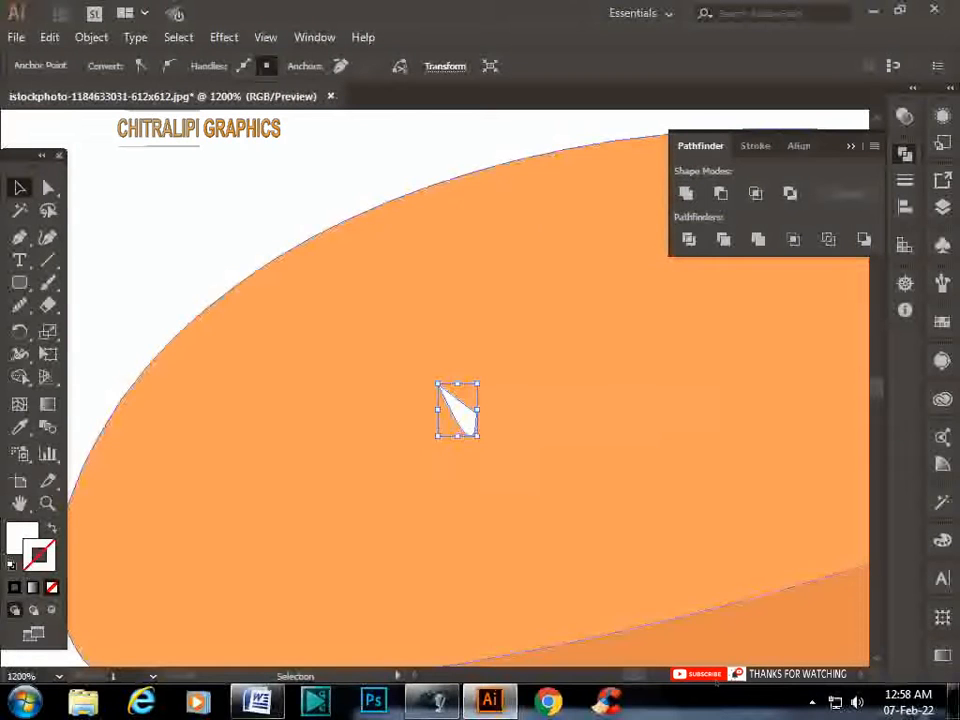
{"action": "left_click", "coordinate": [19, 305]}
{"action": "left_click_drag", "start_coordinate": [440, 388], "coordinate": [515, 458]}
{"action": "key", "text": "v"}
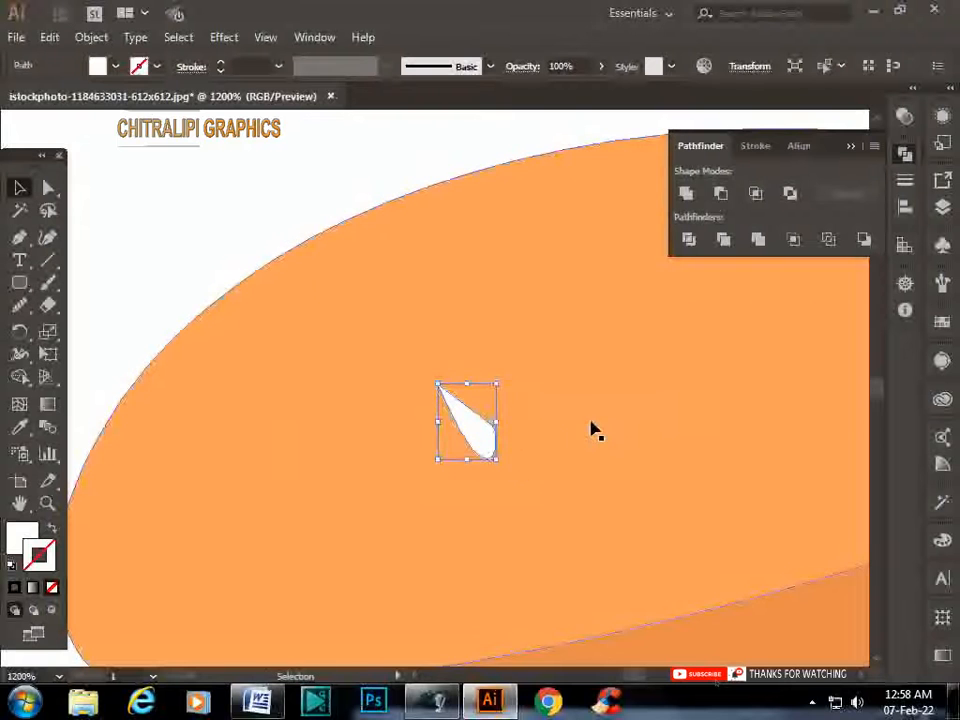
- Duplicate the seed and place the copy on the right part of the top bun, at the edge of the shaded section
{"action": "key", "text": "ctrl+minus"}
{"action": "key", "text": "ctrl+minus"}
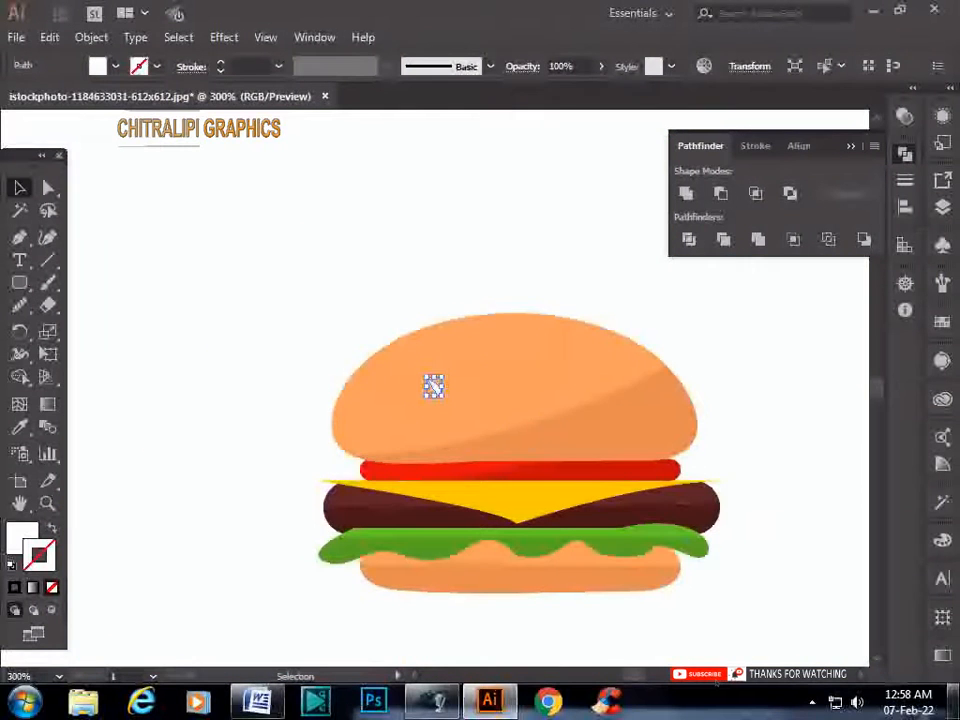
{"action": "left_click", "coordinate": [955, 702]}
{"action": "left_click", "coordinate": [955, 702]}
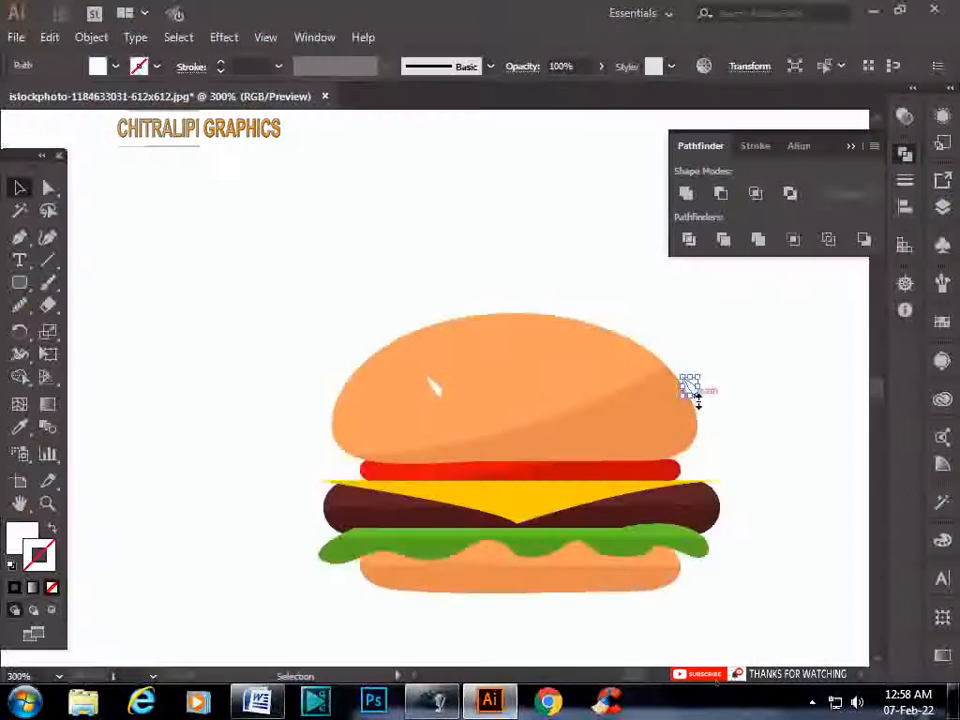
{"action": "key", "text": "ctrl+plus"}
{"action": "key", "text": "ctrl+plus"}
{"action": "left_click_drag", "start_coordinate": [441, 392], "coordinate": [321, 408]}
{"action": "key", "text": "i"}
{"action": "left_click", "coordinate": [20, 189]}
{"action": "left_click", "coordinate": [16, 150]}
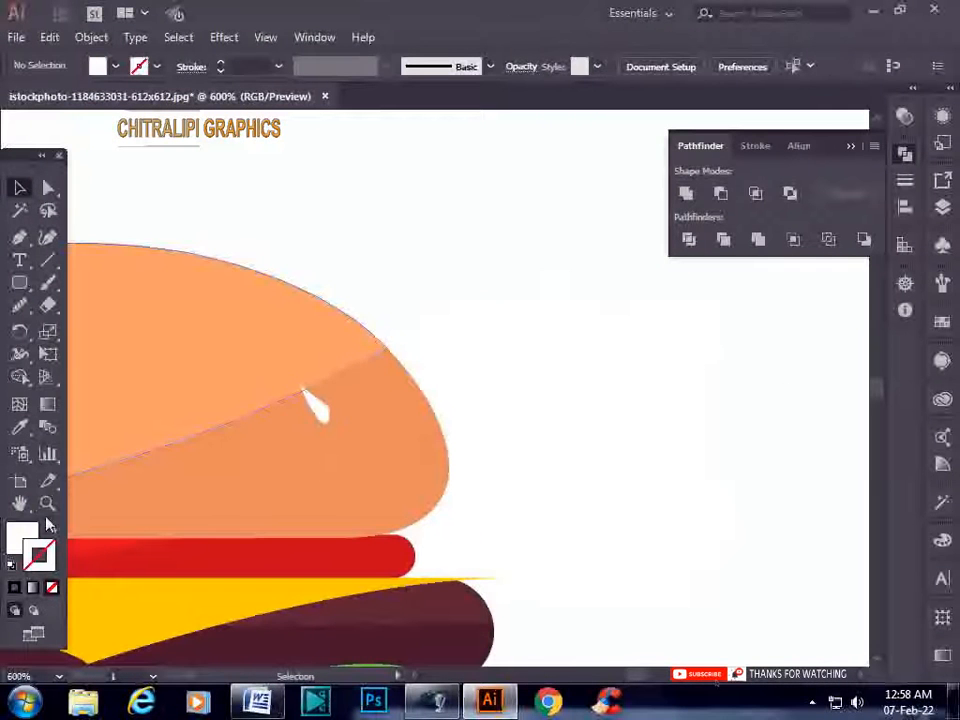
- Duplicate the seed across the top bun to make eight seeds, mirroring four of them to slant the opposite way
{"action": "key", "text": "h"}
{"action": "scroll", "coordinate": [12, 142], "scroll_direction": "left", "scroll_amount": 5}
{"action": "key", "text": "v"}
{"action": "left_click_drag", "start_coordinate": [585, 407], "coordinate": [355, 410]}
{"action": "left_click_drag", "start_coordinate": [400, 390], "coordinate": [368, 320]}
{"action": "left_click_drag", "start_coordinate": [378, 318], "coordinate": [99, 458]}
{"action": "left_click", "coordinate": [821, 478]}
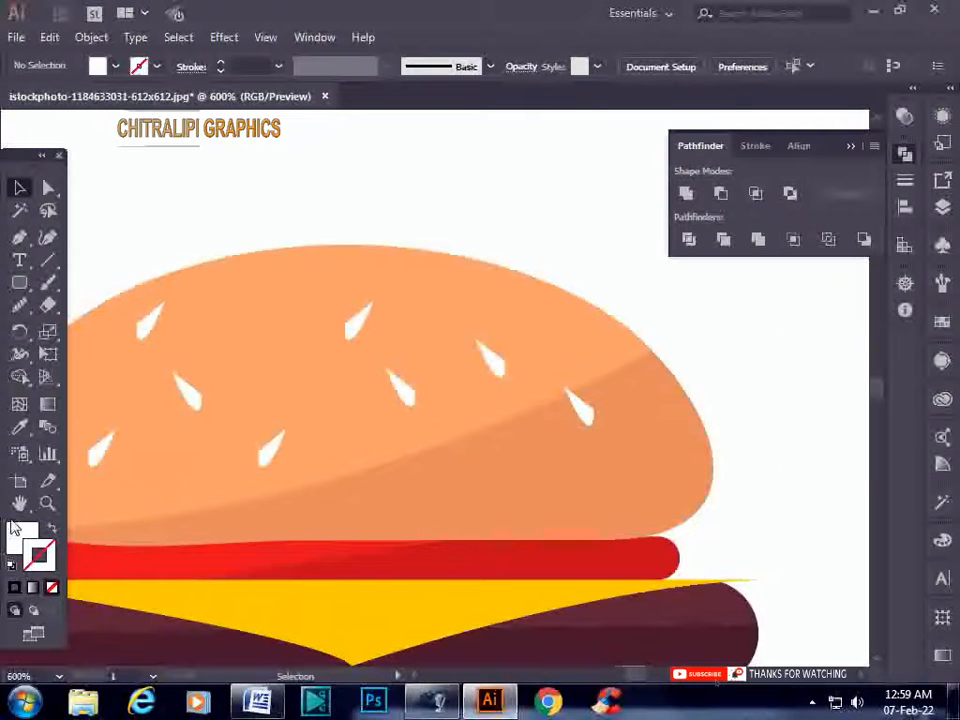
- Rotate and reposition individual seeds on the top bun so that they point at varied angles
{"action": "left_click_drag", "start_coordinate": [632, 414], "coordinate": [767, 399]}
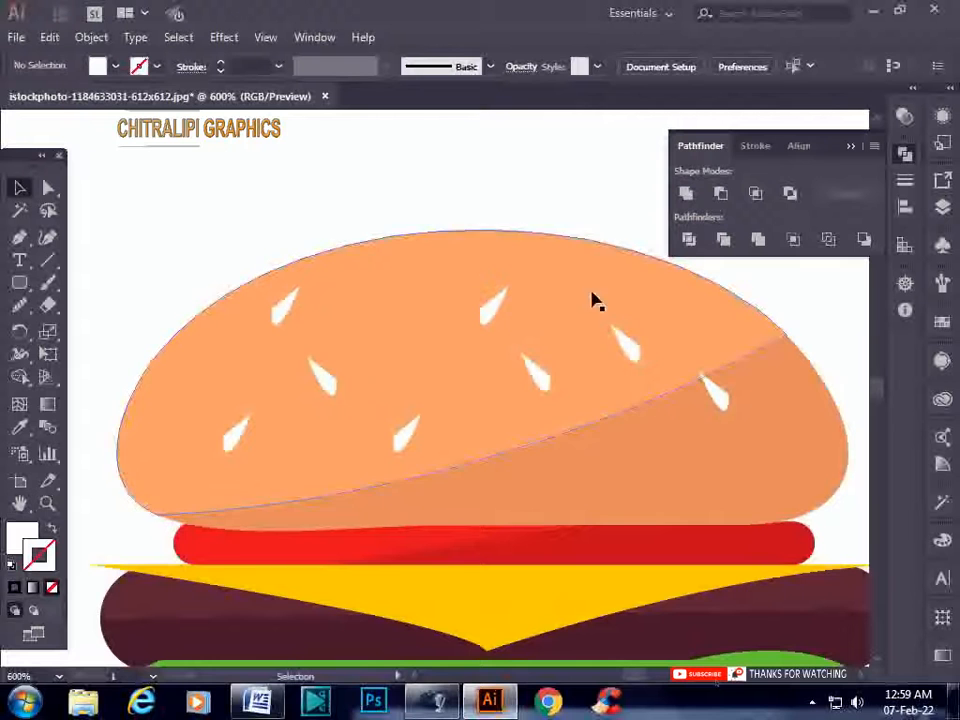
{"action": "left_click", "coordinate": [626, 345]}
{"action": "left_click_drag", "start_coordinate": [647, 369], "coordinate": [559, 274]}
{"action": "left_click", "coordinate": [330, 384]}
{"action": "left_click_drag", "start_coordinate": [333, 383], "coordinate": [322, 378]}
{"action": "left_click_drag", "start_coordinate": [338, 396], "coordinate": [280, 415]}
{"action": "left_click", "coordinate": [619, 189]}
{"action": "key", "text": "a"}
{"action": "key", "text": "ctrl+0"}
{"action": "left_click", "coordinate": [497, 386]}
{"action": "left_click", "coordinate": [634, 396]}
- Scale all eight seeds down together to about 60% of their size
{"action": "key", "text": "ctrl+plus"}
{"action": "key", "text": "ctrl+plus"}
{"action": "key", "text": "ctrl+plus"}
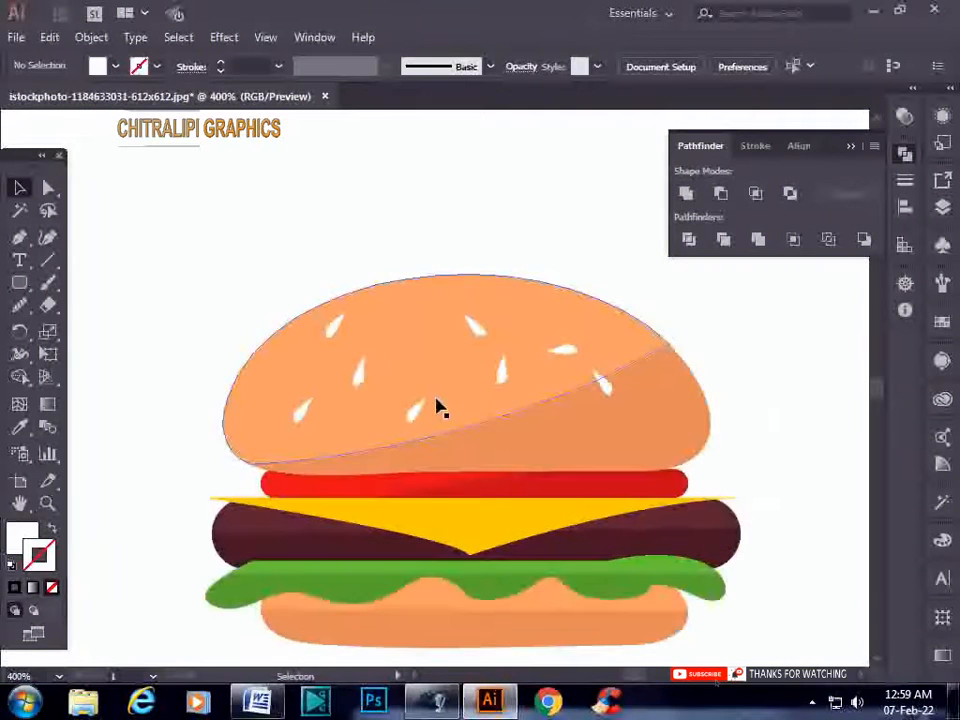
{"action": "left_click", "coordinate": [416, 410]}
{"action": "left_click", "coordinate": [300, 410], "text": "shift"}
{"action": "left_click", "coordinate": [358, 374], "text": "shift"}
{"action": "left_click", "coordinate": [333, 325], "text": "shift"}
{"action": "left_click", "coordinate": [473, 326], "text": "shift"}
{"action": "left_click", "coordinate": [498, 373], "text": "shift"}
{"action": "left_click", "coordinate": [559, 352], "text": "shift"}
{"action": "left_click", "coordinate": [602, 382], "text": "shift"}
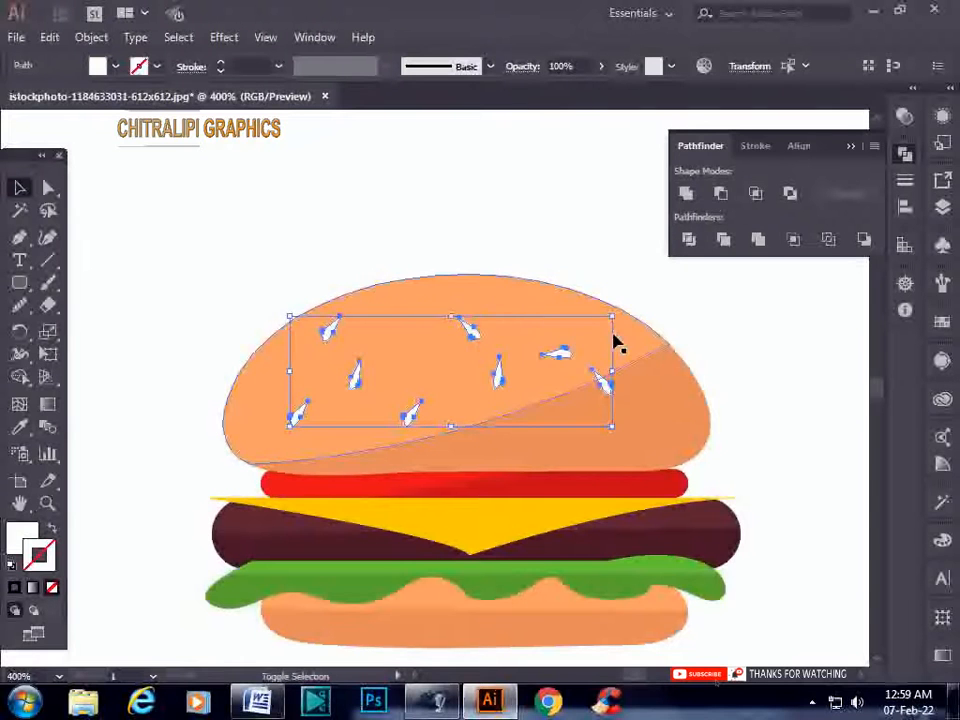
{"action": "left_click_drag", "start_coordinate": [615, 318], "coordinate": [512, 352]}
{"action": "left_click", "coordinate": [720, 321]}
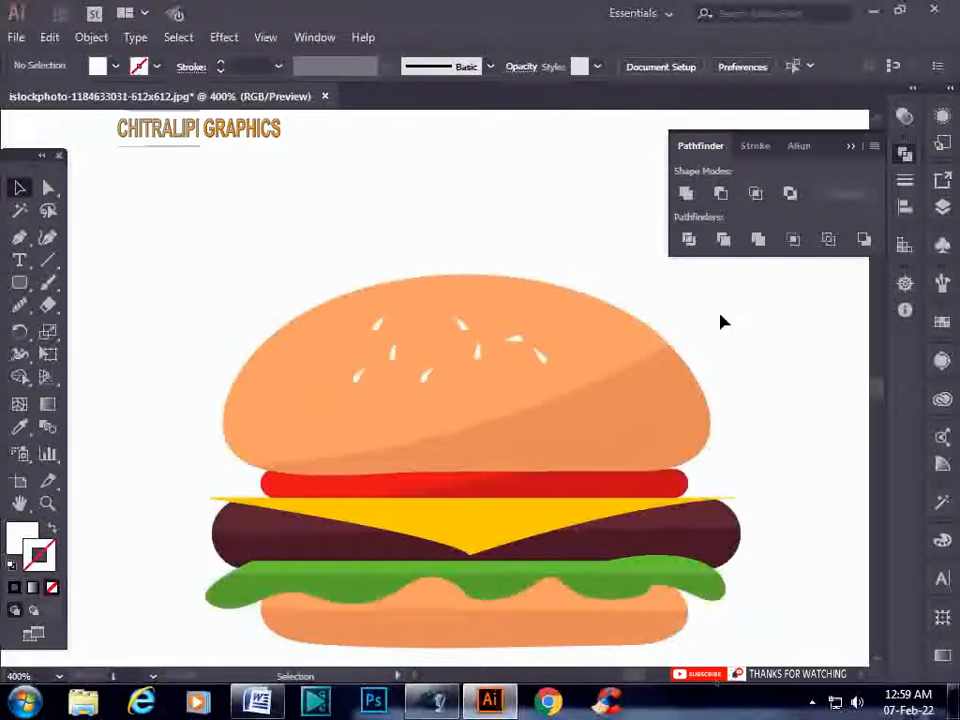
- Spread the eight reduced seeds individually over the top bun, out to its left part and the shaded section's edge
{"action": "left_click", "coordinate": [545, 358]}
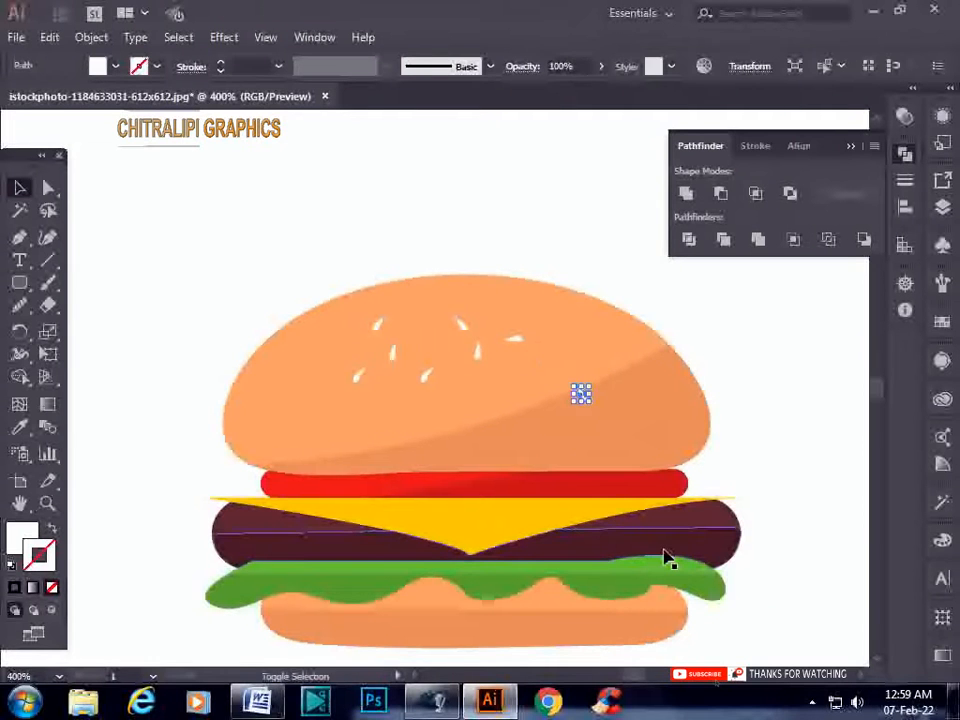
{"action": "left_click_drag", "start_coordinate": [519, 349], "coordinate": [336, 408]}
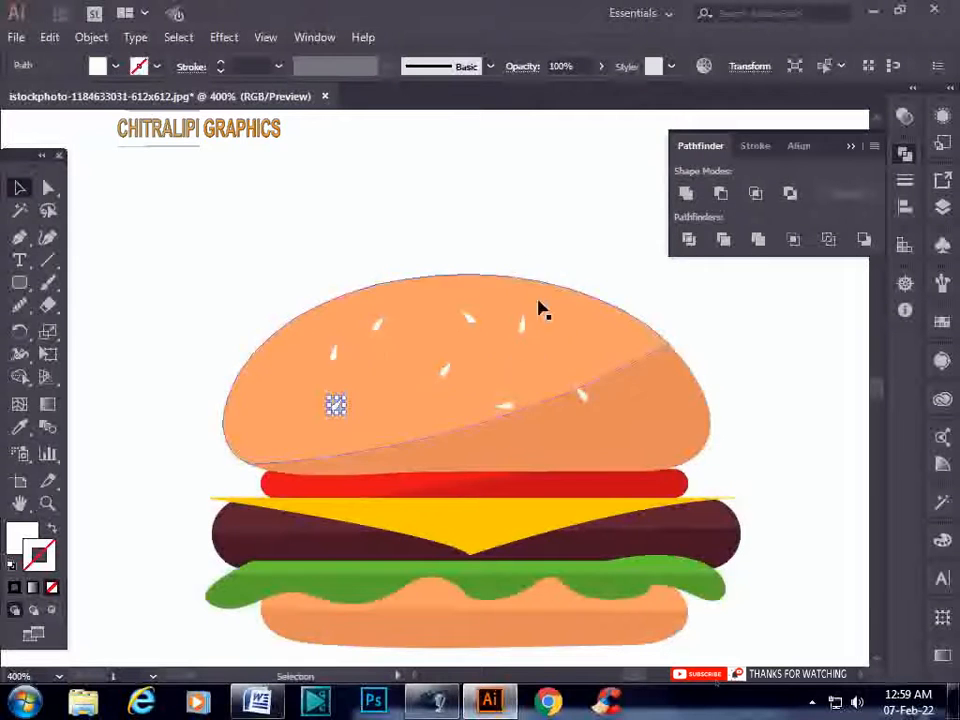
{"action": "left_click", "coordinate": [571, 254]}
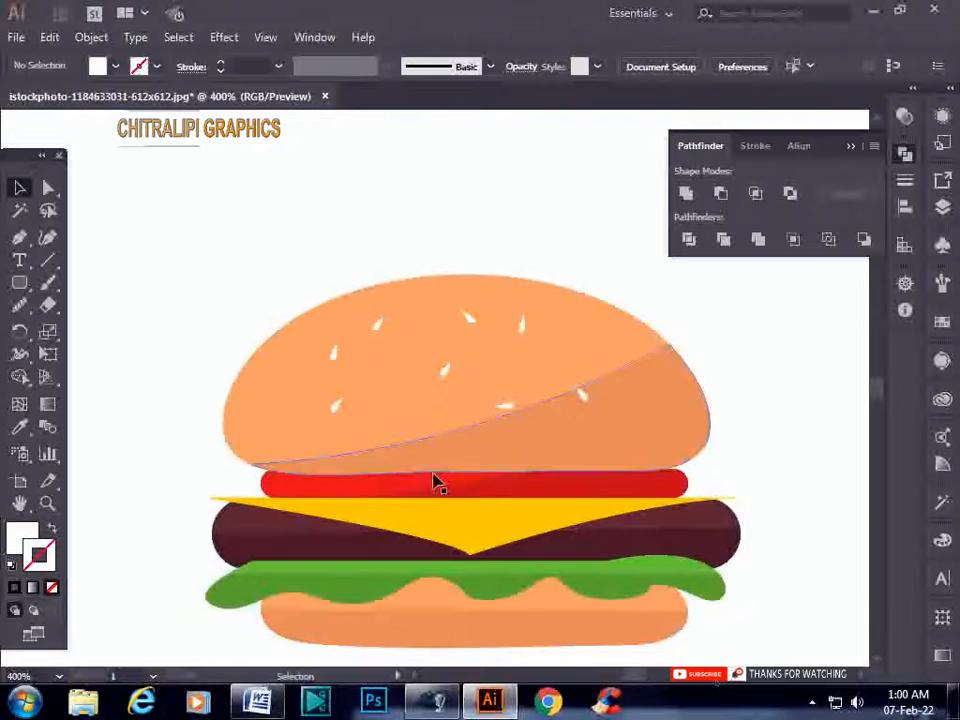
- Select the lower section of the cheese, including its inner shading shape, and adjust its yellow fill colour
{"action": "key", "text": "a"}
{"action": "key", "text": "ctrl+="}
{"action": "left_click", "coordinate": [665, 412]}
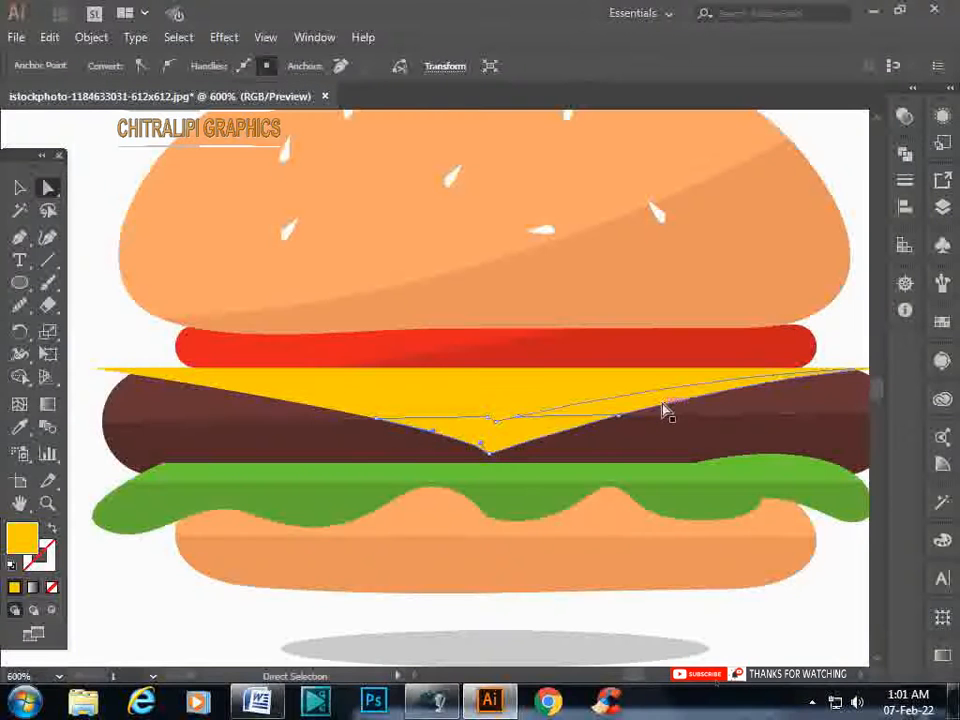
{"action": "left_click", "coordinate": [537, 414]}
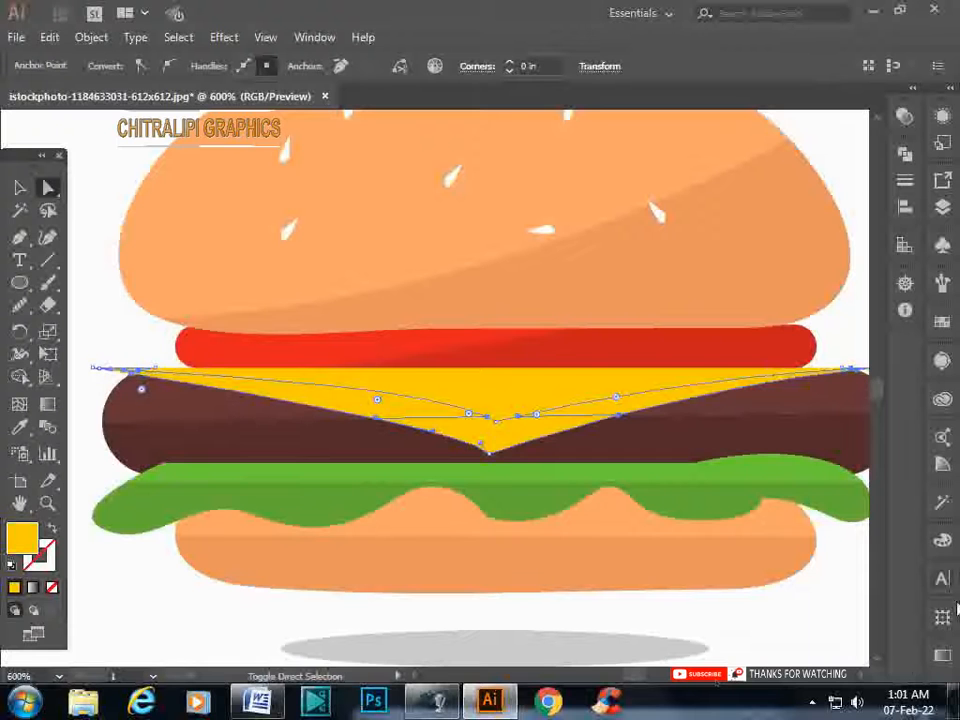
{"action": "double_click", "coordinate": [20, 537]}
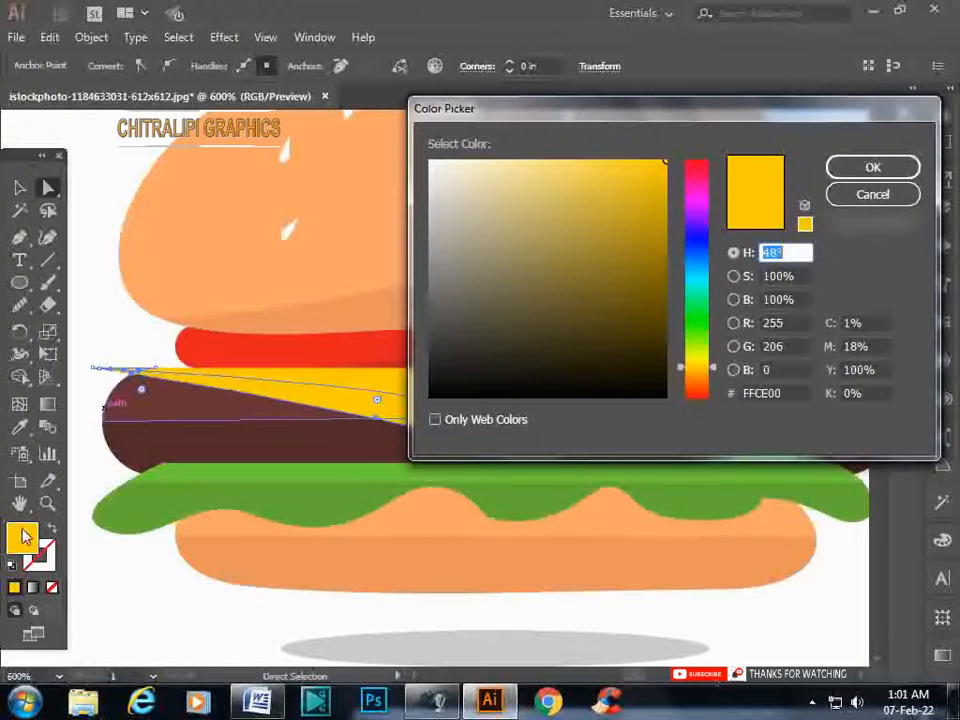
{"action": "left_click", "coordinate": [845, 172]}
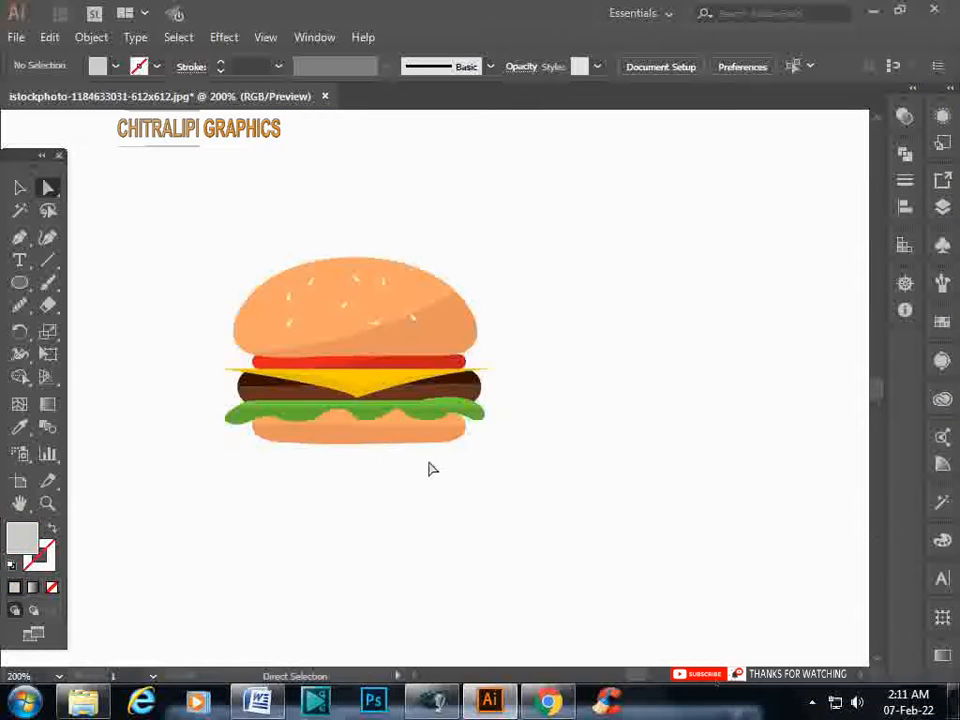
- Apply a previewed Multiply drop shadow to the bottom bun's shaded section, with 0.1 in offsets and 0.07 in blur, and lower its opacity
{"action": "left_click", "coordinate": [312, 38]}
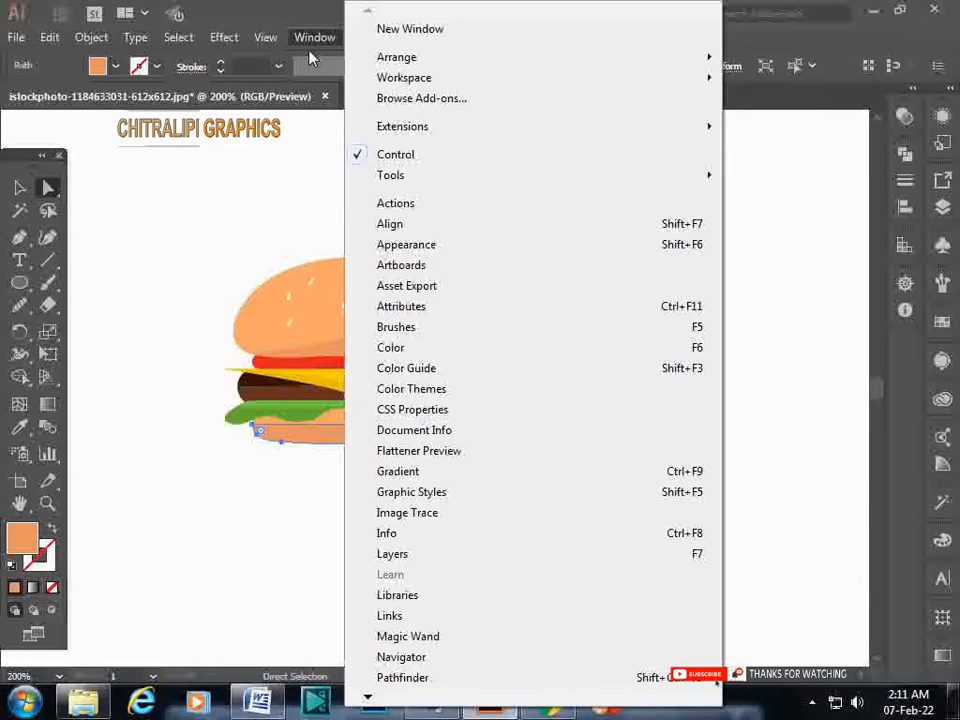
{"action": "mouse_move", "coordinate": [224, 37]}
{"action": "mouse_move", "coordinate": [333, 252]}
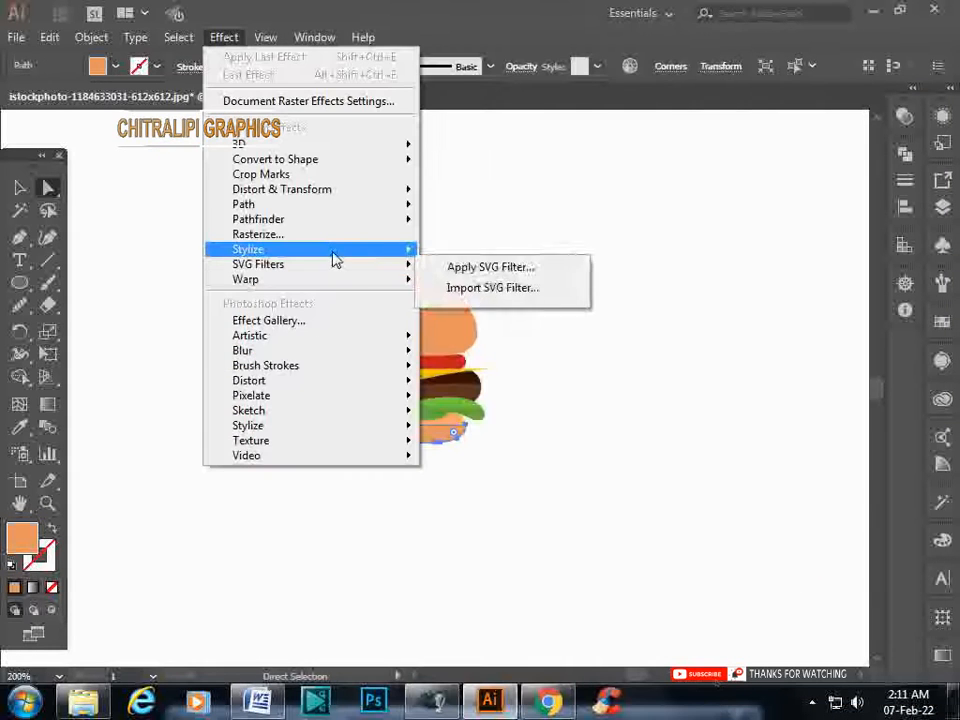
{"action": "left_click", "coordinate": [533, 252]}
{"action": "left_click", "coordinate": [600, 255]}
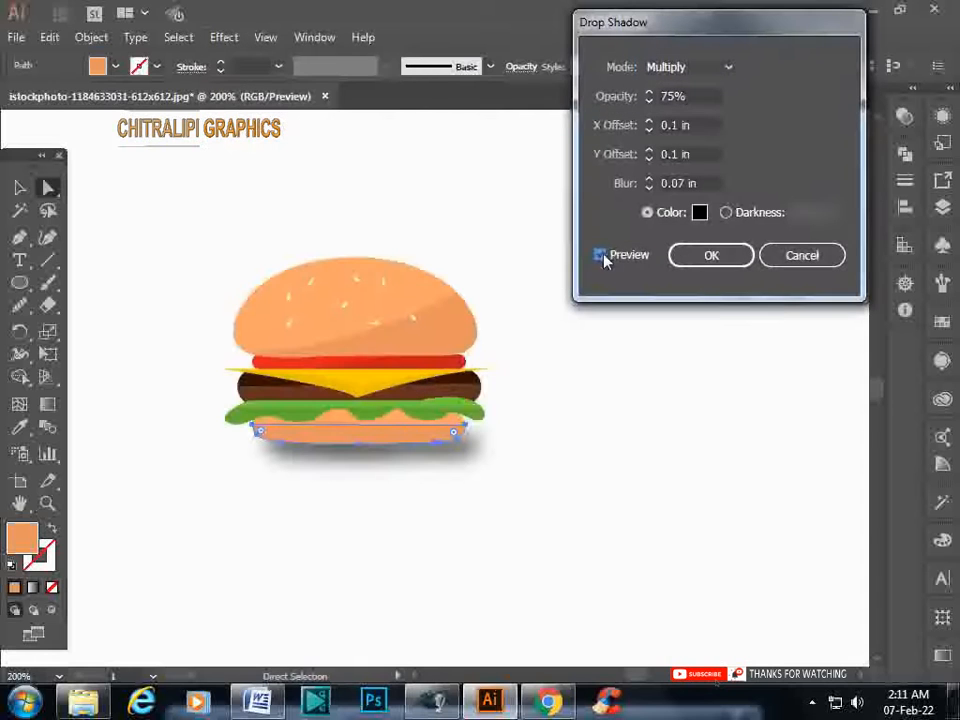
{"action": "left_click_drag", "start_coordinate": [650, 104], "coordinate": [650, 104]}
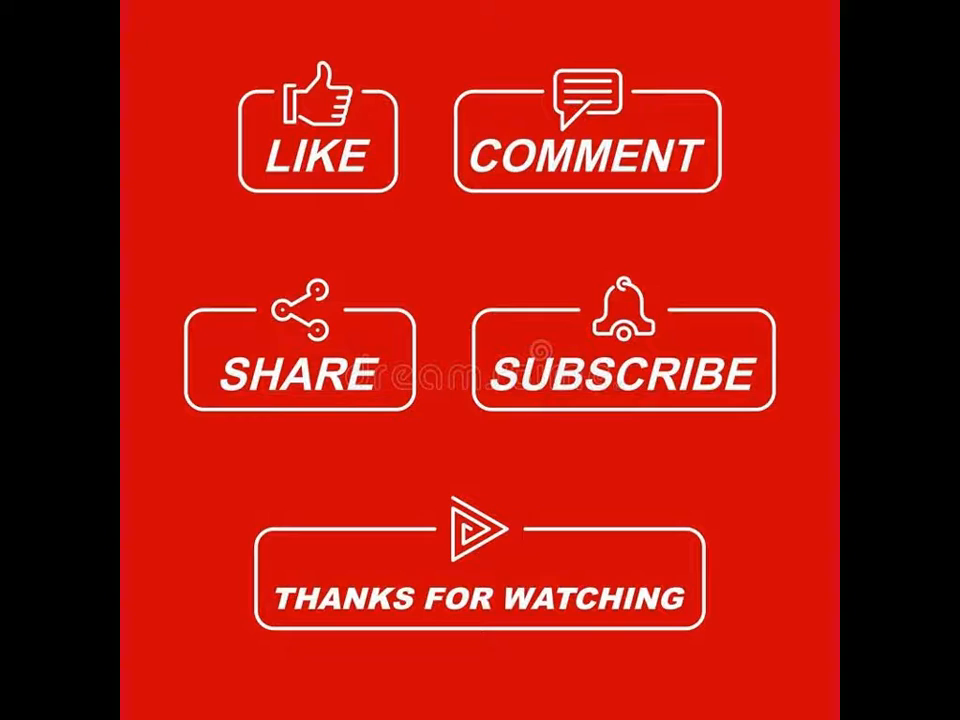